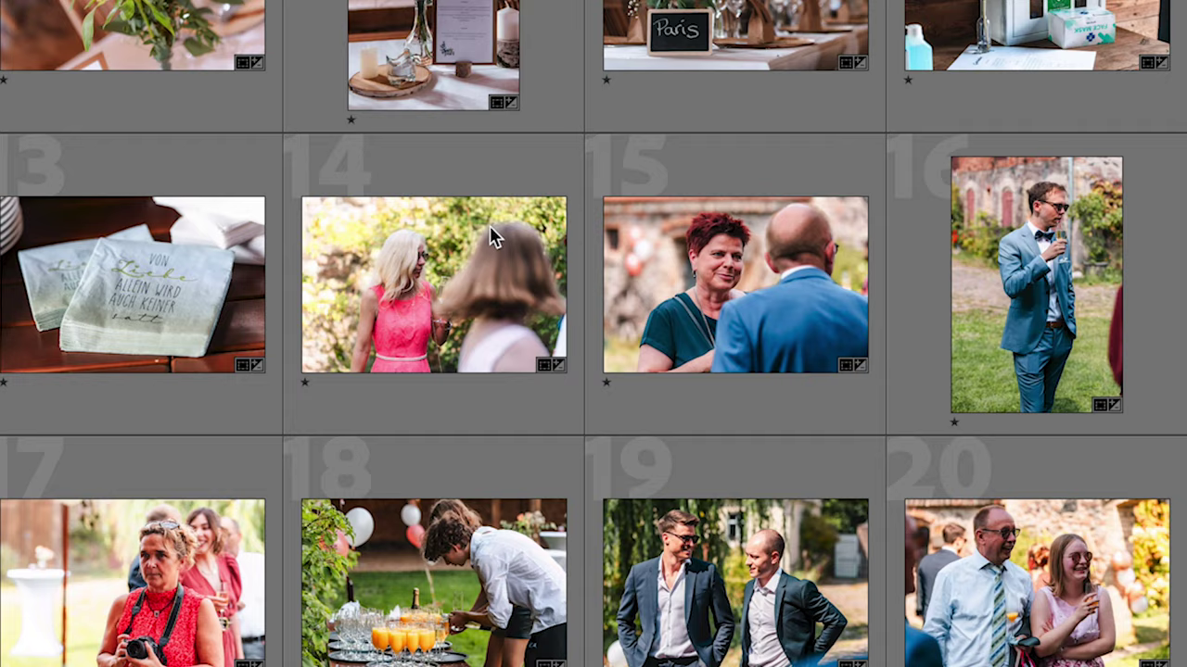
Filter the grid to photos rated one star or higher, showing 150 of 1162
{"action": "scroll", "coordinate": [490, 226], "scroll_direction": "down", "scroll_amount": 5}
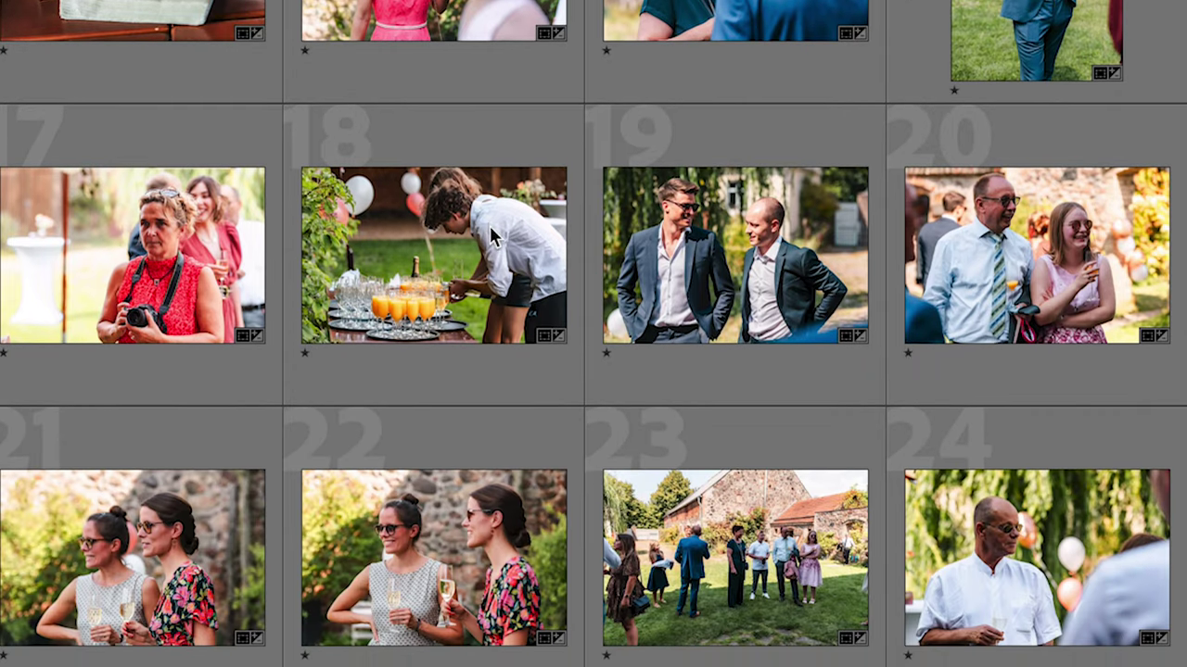
{"action": "scroll", "coordinate": [490, 227], "scroll_direction": "down", "scroll_amount": 3}
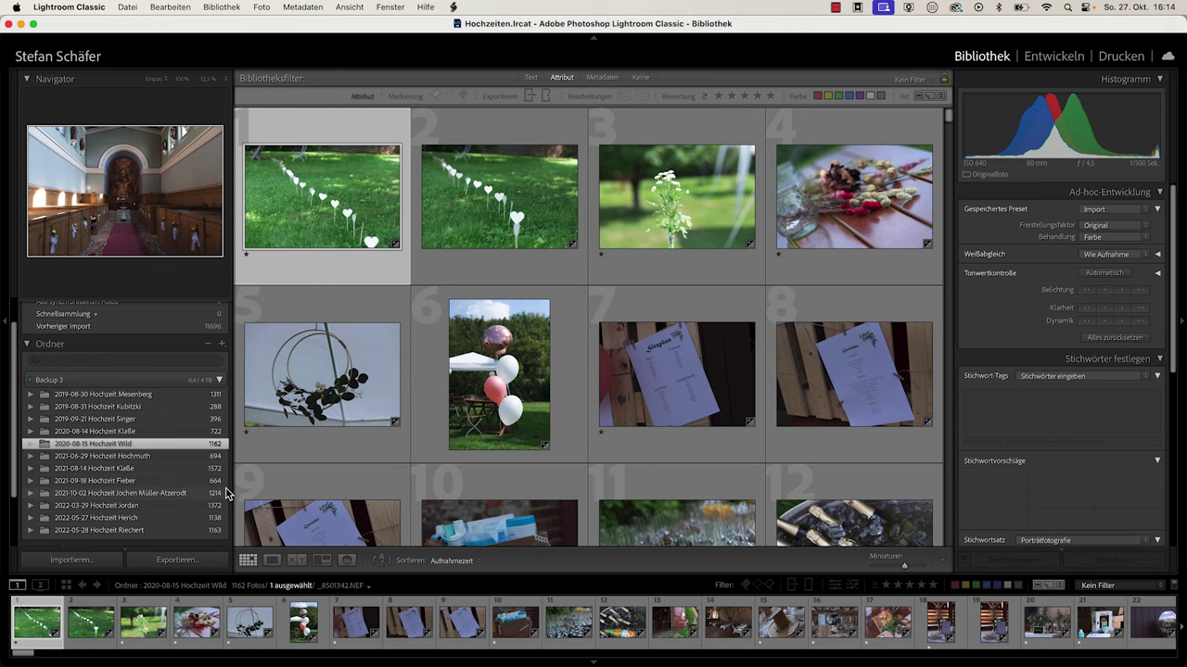
{"action": "mouse_move", "coordinate": [676, 196]}
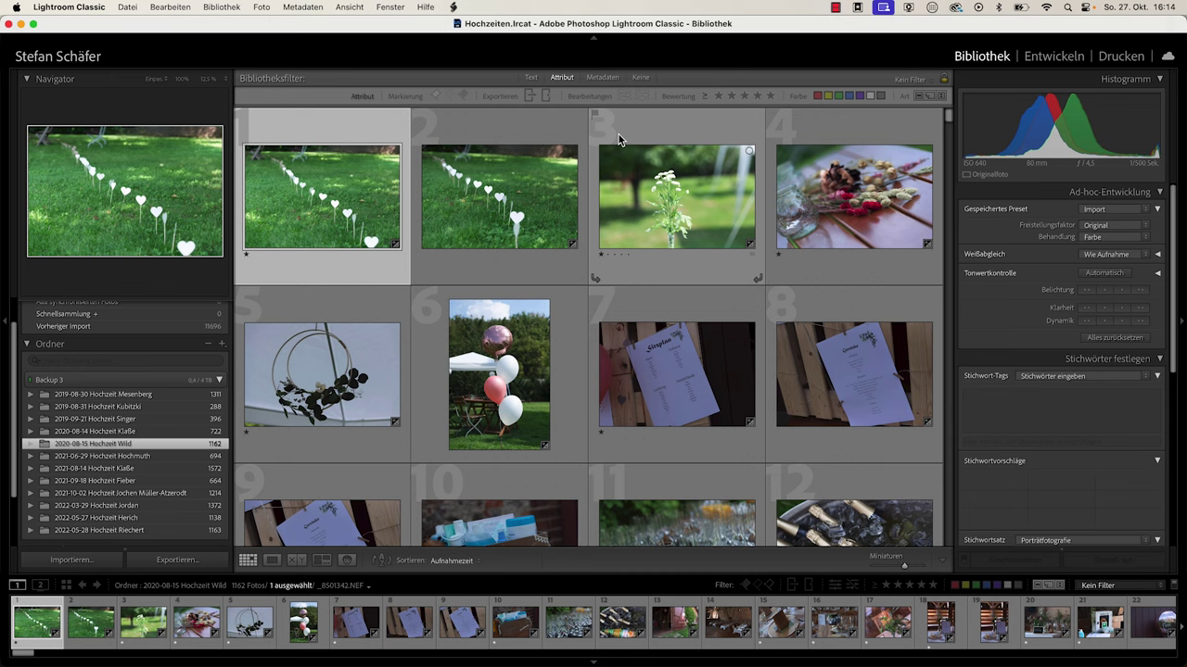
{"action": "left_click", "coordinate": [721, 94]}
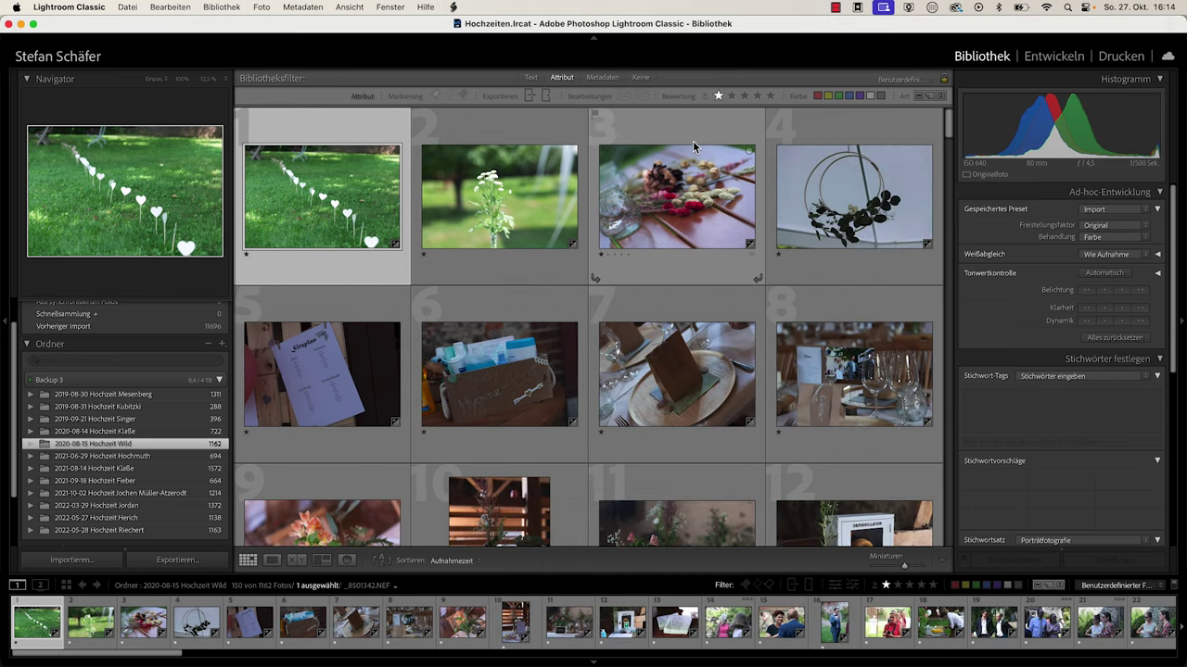
Scroll down through the 150 one-star photos and partway back up
{"action": "scroll", "coordinate": [561, 365], "scroll_direction": "down", "scroll_amount": 3}
{"action": "scroll", "coordinate": [562, 365], "scroll_direction": "down", "scroll_amount": 3}
{"action": "scroll", "coordinate": [562, 364], "scroll_direction": "down", "scroll_amount": 3}
{"action": "scroll", "coordinate": [561, 365], "scroll_direction": "down", "scroll_amount": 3}
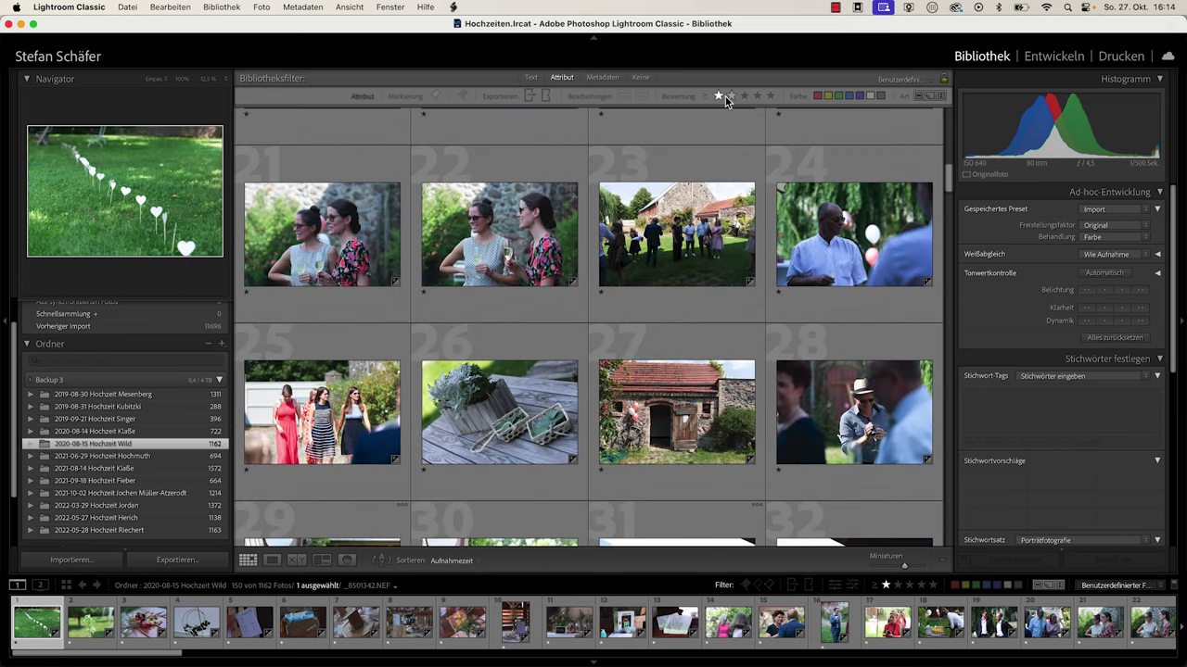
{"action": "scroll", "coordinate": [674, 213], "scroll_direction": "down", "scroll_amount": 5}
{"action": "scroll", "coordinate": [673, 277], "scroll_direction": "down", "scroll_amount": 3}
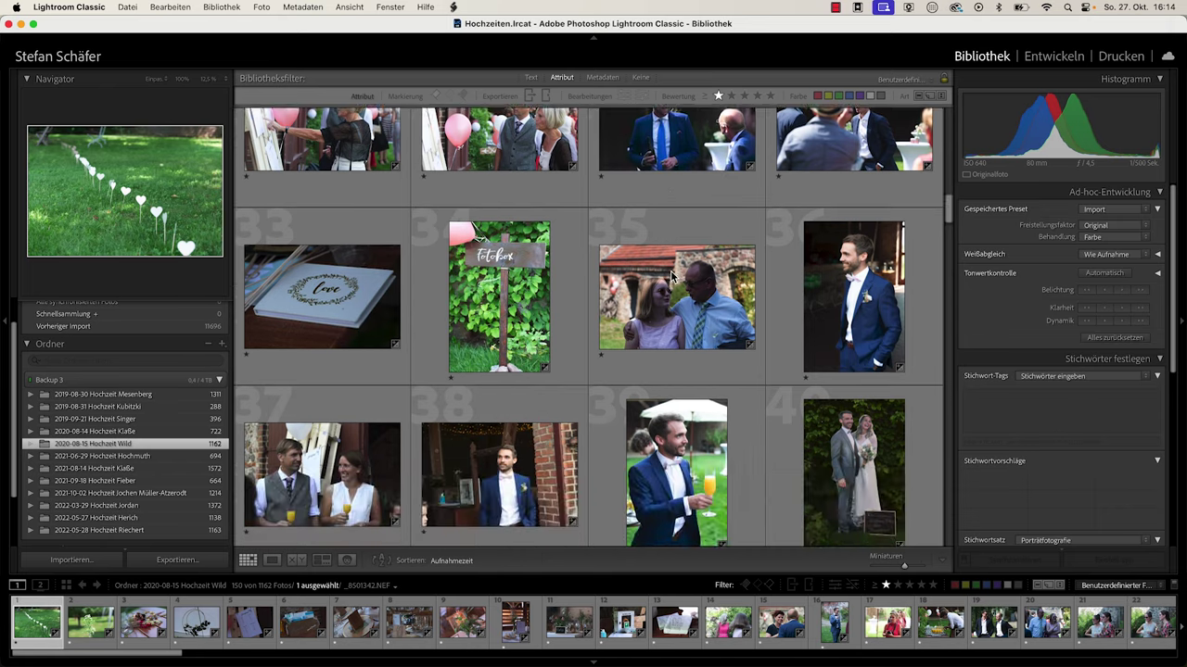
{"action": "scroll", "coordinate": [673, 277], "scroll_direction": "down", "scroll_amount": 3}
{"action": "scroll", "coordinate": [673, 277], "scroll_direction": "down", "scroll_amount": 3}
{"action": "scroll", "coordinate": [673, 276], "scroll_direction": "down", "scroll_amount": 3}
{"action": "scroll", "coordinate": [672, 276], "scroll_direction": "down", "scroll_amount": 3}
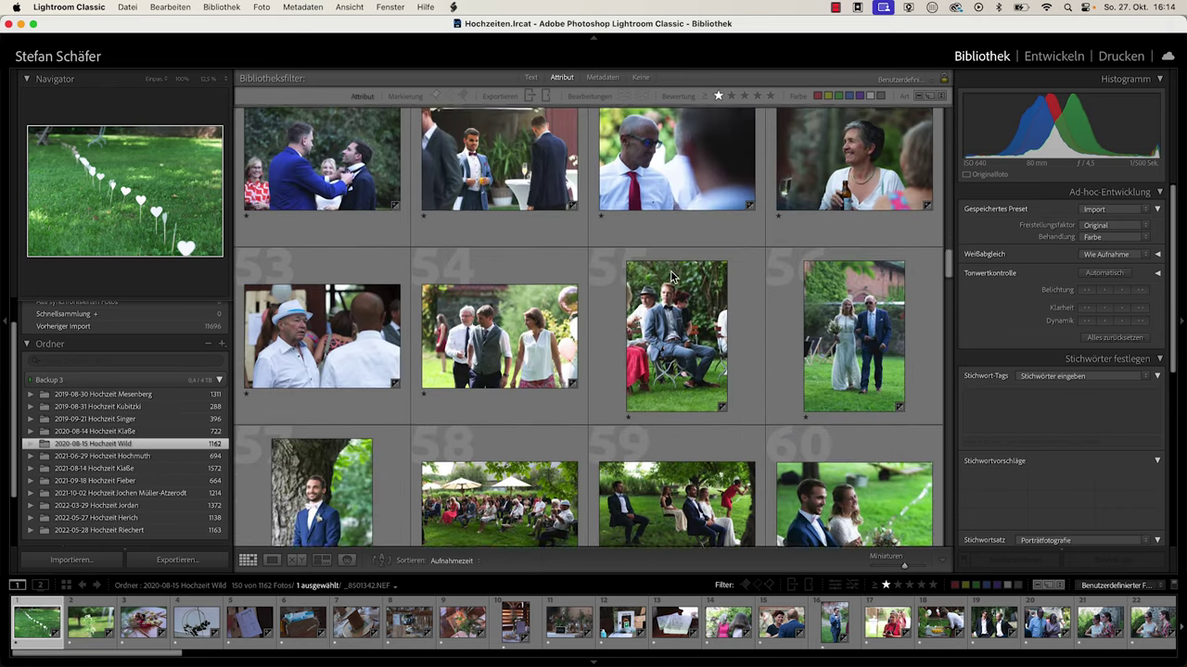
{"action": "scroll", "coordinate": [672, 276], "scroll_direction": "down", "scroll_amount": 3}
{"action": "scroll", "coordinate": [672, 276], "scroll_direction": "down", "scroll_amount": 3}
{"action": "scroll", "coordinate": [672, 276], "scroll_direction": "down", "scroll_amount": 5}
{"action": "scroll", "coordinate": [671, 276], "scroll_direction": "down", "scroll_amount": 5}
{"action": "scroll", "coordinate": [668, 277], "scroll_direction": "down", "scroll_amount": 3}
{"action": "scroll", "coordinate": [666, 278], "scroll_direction": "down", "scroll_amount": 3}
{"action": "scroll", "coordinate": [658, 288], "scroll_direction": "down", "scroll_amount": 3}
{"action": "scroll", "coordinate": [630, 315], "scroll_direction": "down", "scroll_amount": 3}
{"action": "scroll", "coordinate": [598, 352], "scroll_direction": "down", "scroll_amount": 1}
{"action": "scroll", "coordinate": [586, 357], "scroll_direction": "down", "scroll_amount": 5}
{"action": "scroll", "coordinate": [582, 354], "scroll_direction": "down", "scroll_amount": 9}
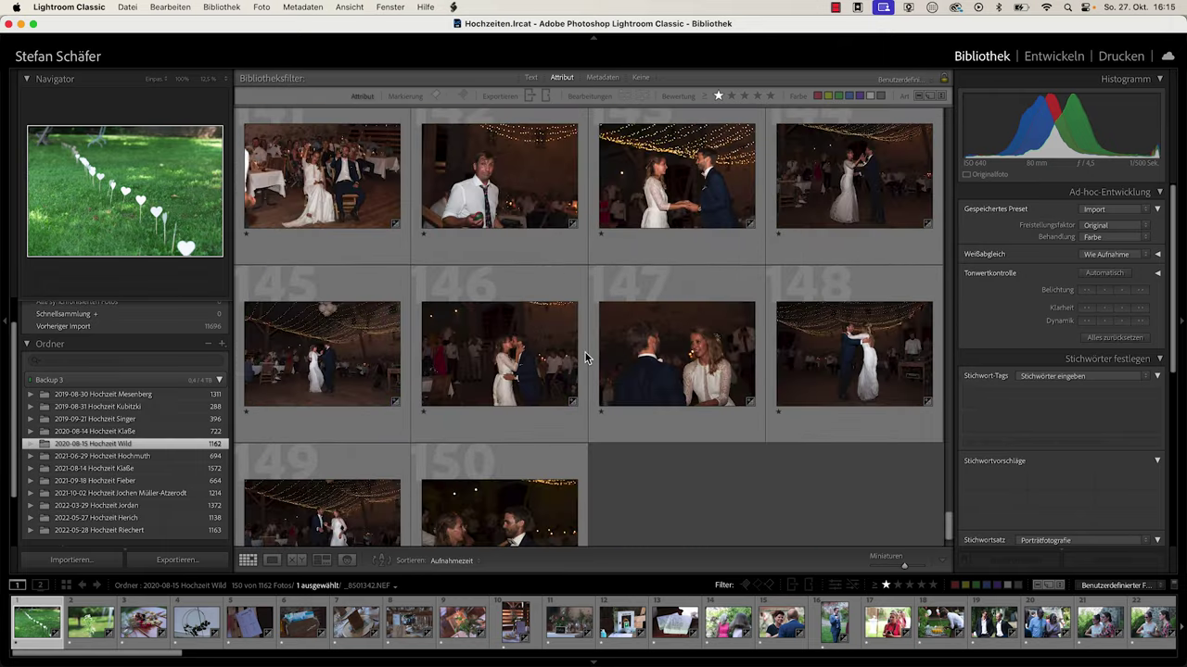
{"action": "scroll", "coordinate": [570, 344], "scroll_direction": "up", "scroll_amount": 1}
{"action": "scroll", "coordinate": [565, 341], "scroll_direction": "up", "scroll_amount": 1}
{"action": "scroll", "coordinate": [564, 342], "scroll_direction": "up", "scroll_amount": 2}
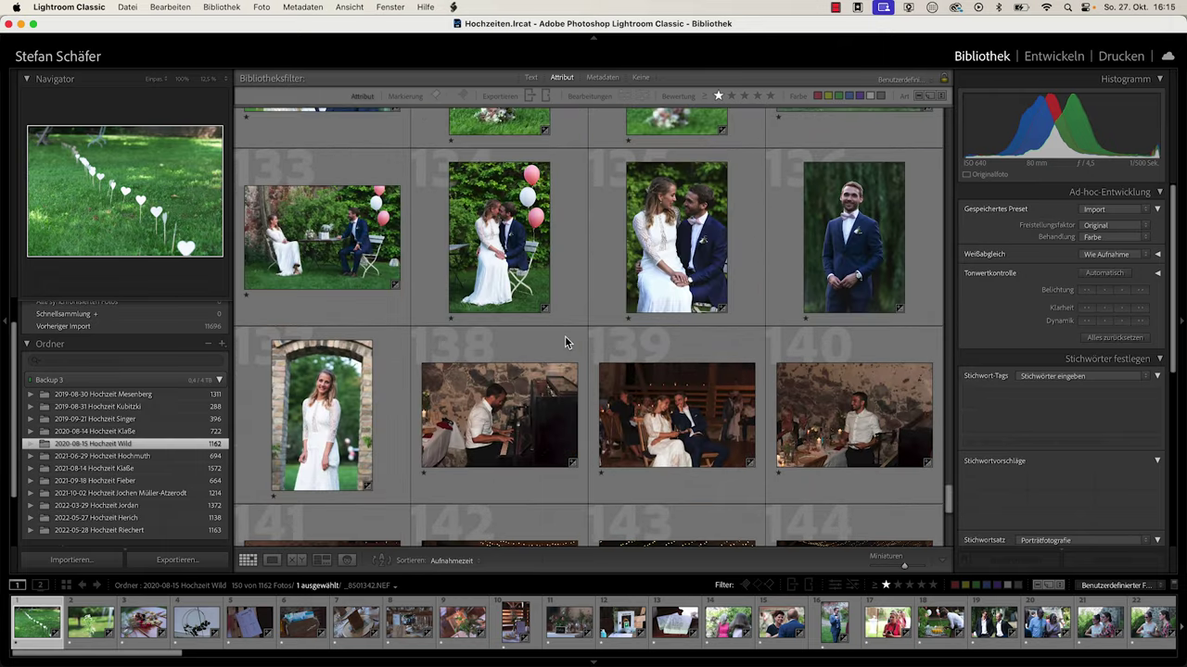
{"action": "scroll", "coordinate": [564, 341], "scroll_direction": "up", "scroll_amount": 2}
{"action": "scroll", "coordinate": [565, 341], "scroll_direction": "up", "scroll_amount": 3}
{"action": "scroll", "coordinate": [564, 341], "scroll_direction": "up", "scroll_amount": 3}
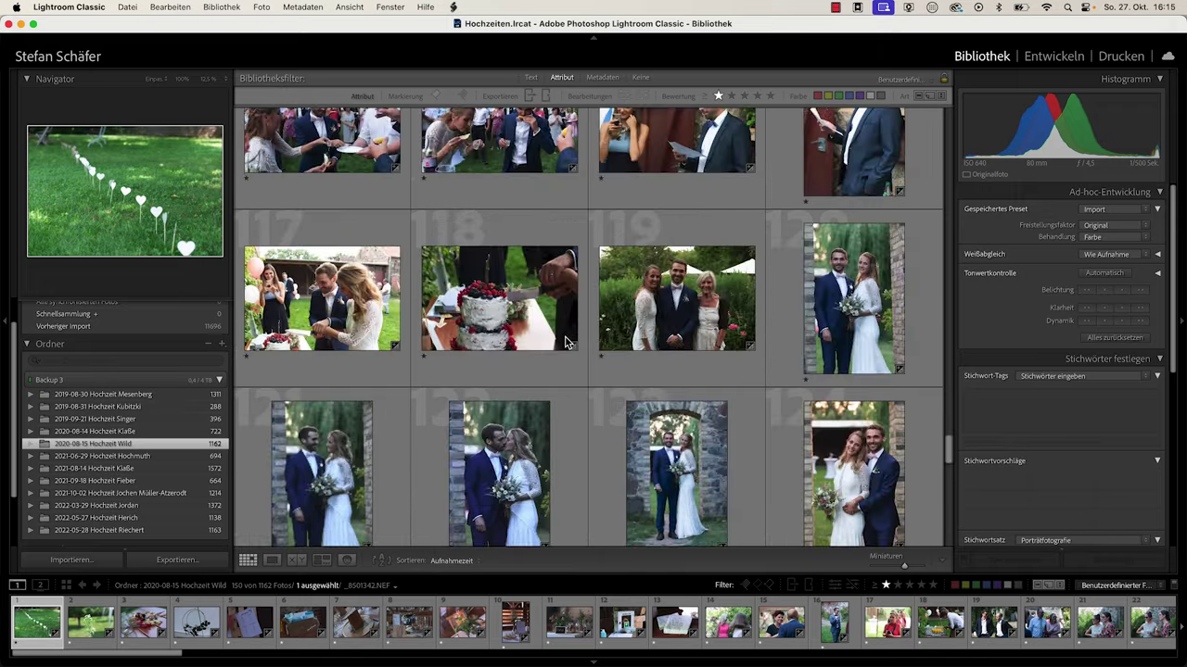
{"action": "scroll", "coordinate": [556, 278], "scroll_direction": "up", "scroll_amount": 6}
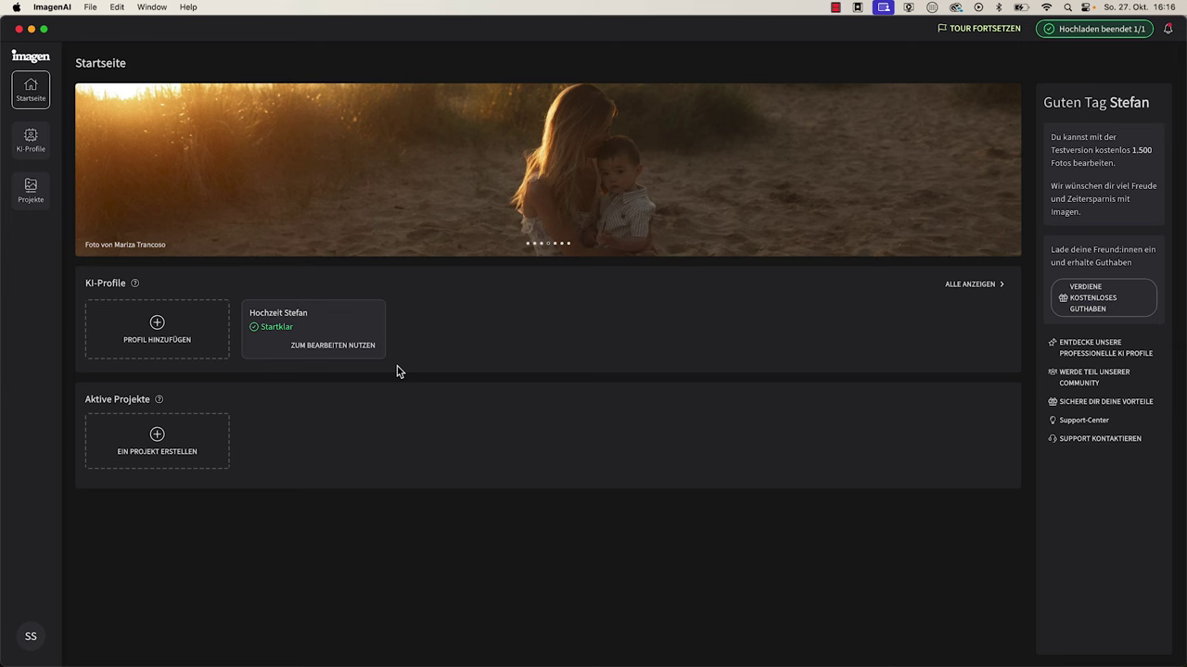
Browse the Profil-Showcase of talent AI profiles on the KI-Profile page
{"action": "left_click", "coordinate": [370, 334]}
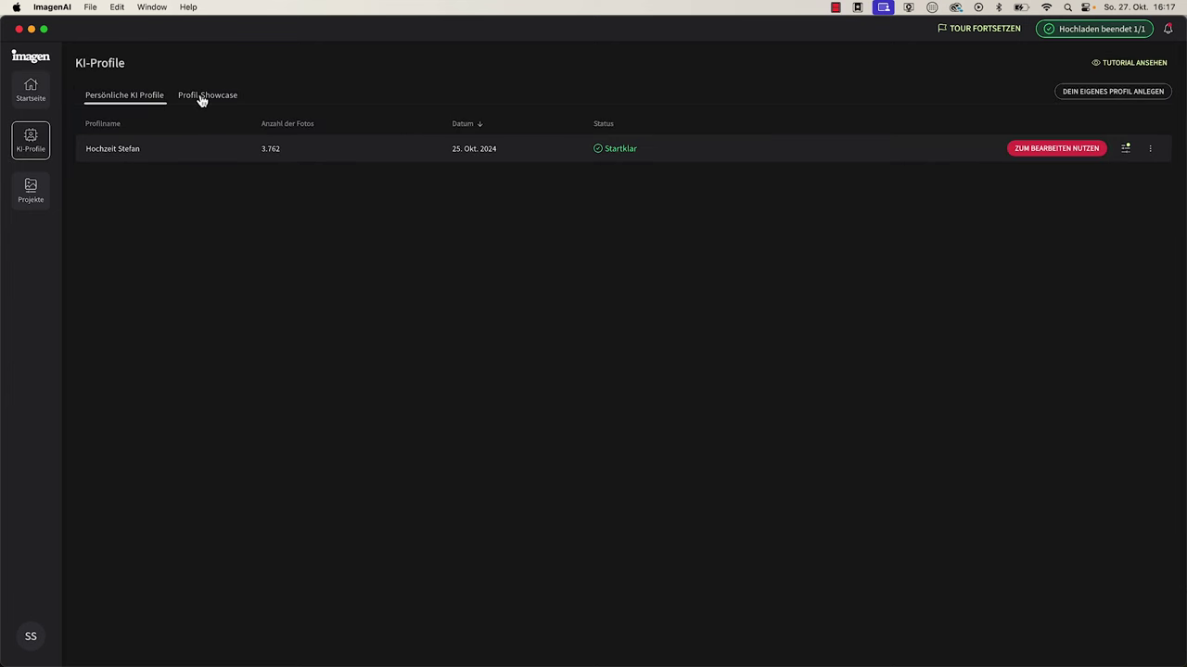
{"action": "left_click", "coordinate": [201, 96]}
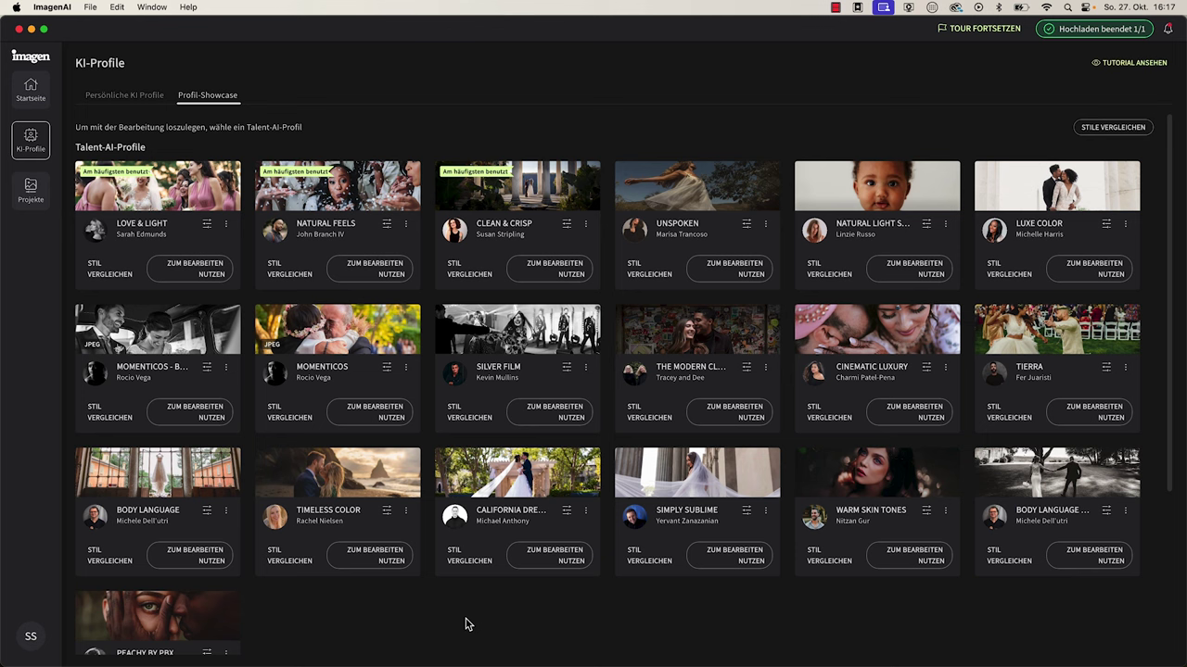
{"action": "scroll", "coordinate": [658, 463], "scroll_direction": "down", "scroll_amount": 2}
{"action": "scroll", "coordinate": [658, 464], "scroll_direction": "down", "scroll_amount": 2}
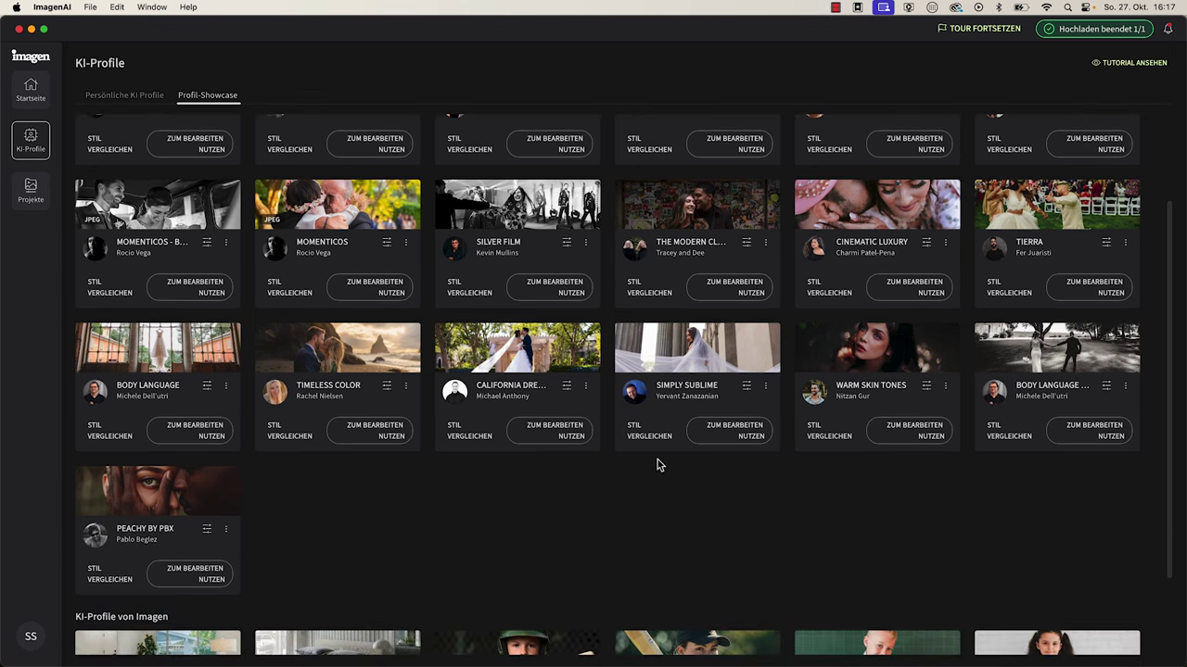
{"action": "scroll", "coordinate": [589, 436], "scroll_direction": "down", "scroll_amount": 1}
{"action": "scroll", "coordinate": [589, 436], "scroll_direction": "down", "scroll_amount": 1}
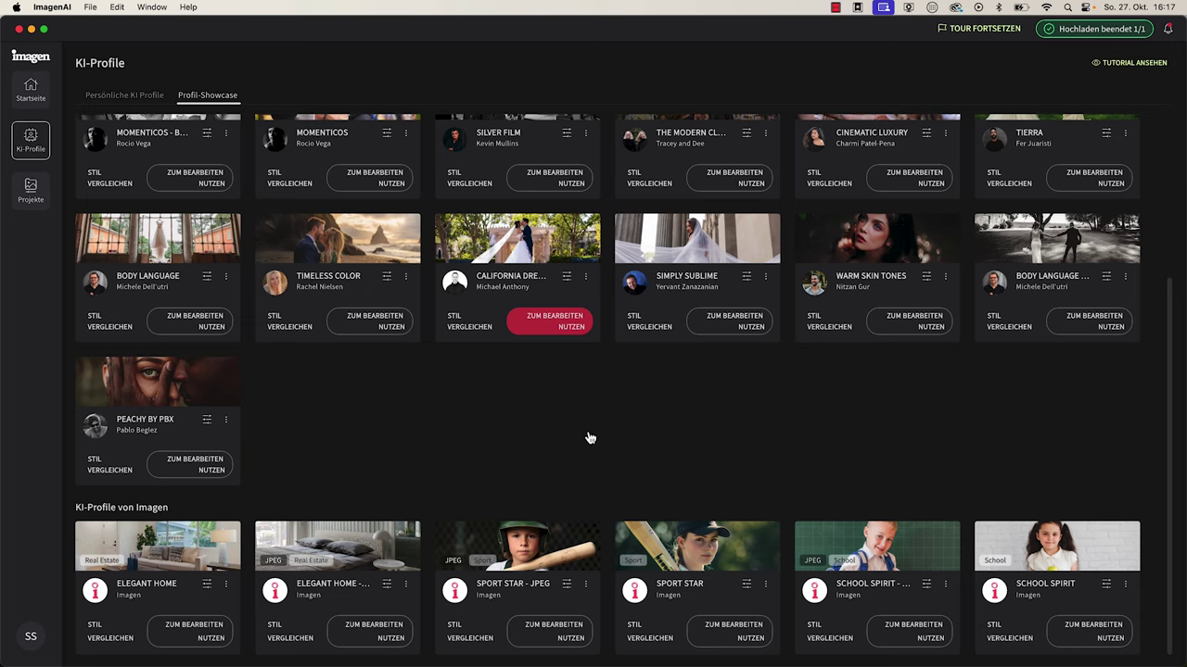
{"action": "scroll", "coordinate": [589, 435], "scroll_direction": "up", "scroll_amount": 5}
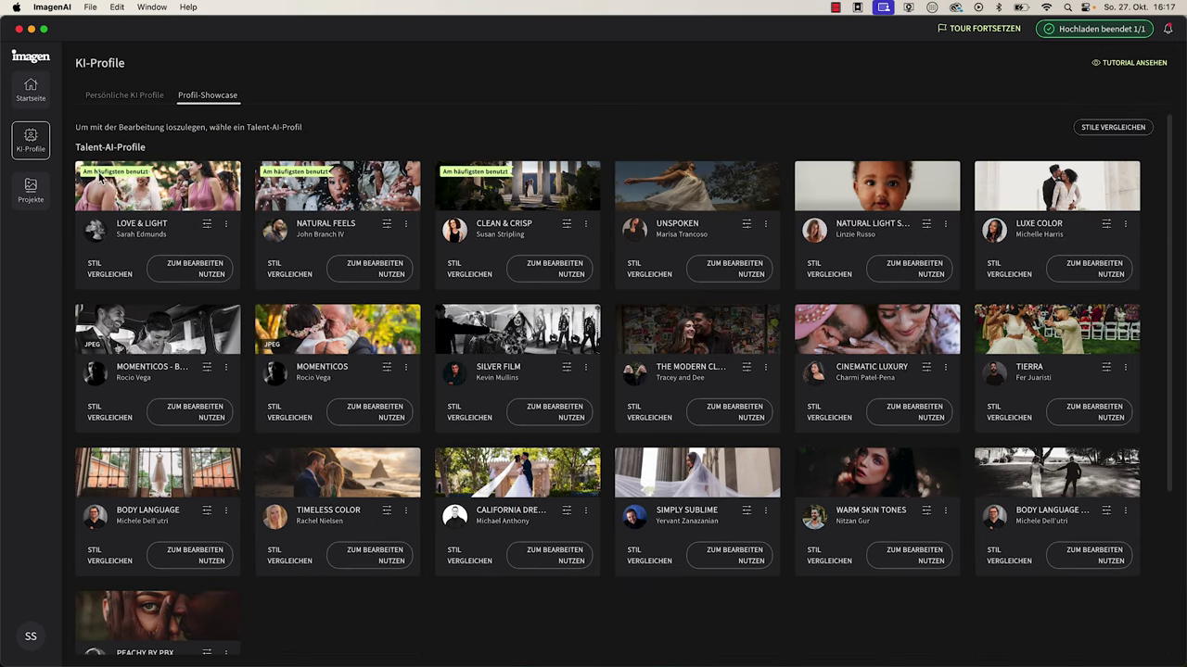
Create a new Hochzeit project and load the Hochzeiten.lrcat catalog with its 12 folders
{"action": "left_click", "coordinate": [30, 199]}
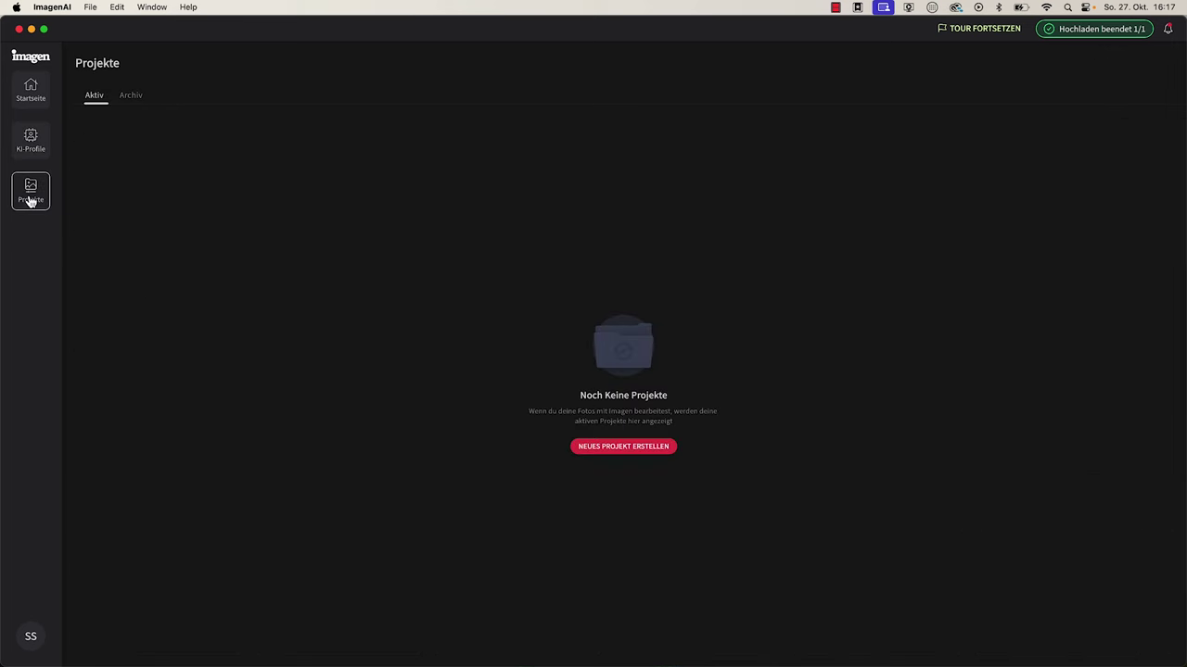
{"action": "left_click", "coordinate": [623, 447]}
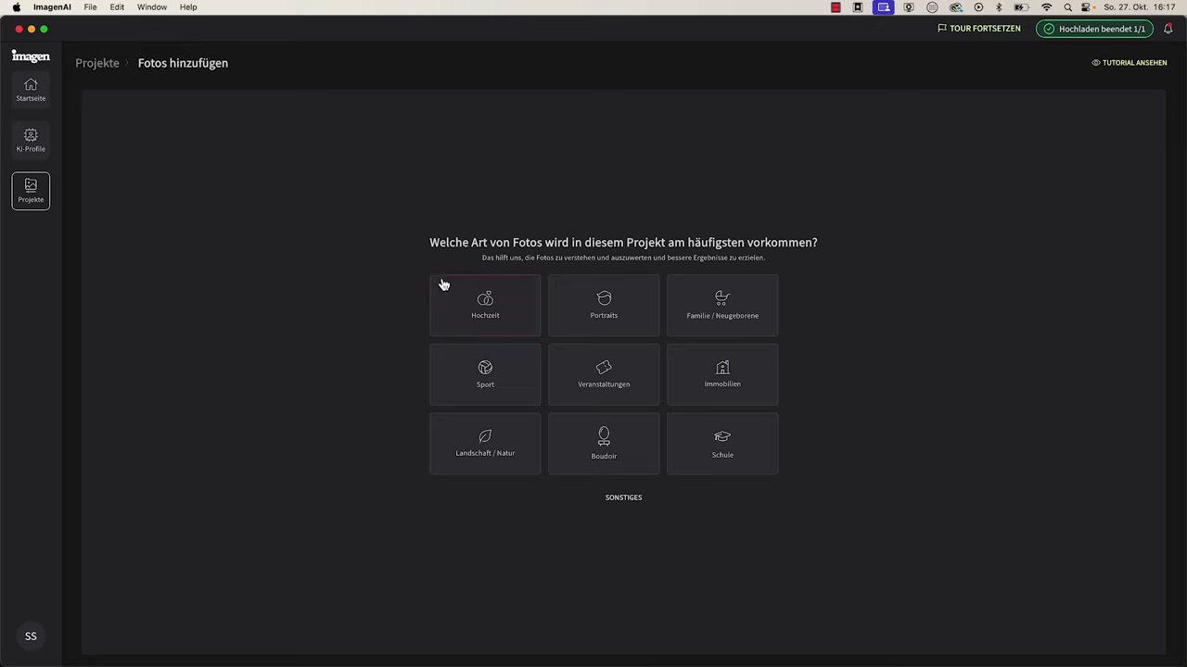
{"action": "left_click", "coordinate": [472, 303]}
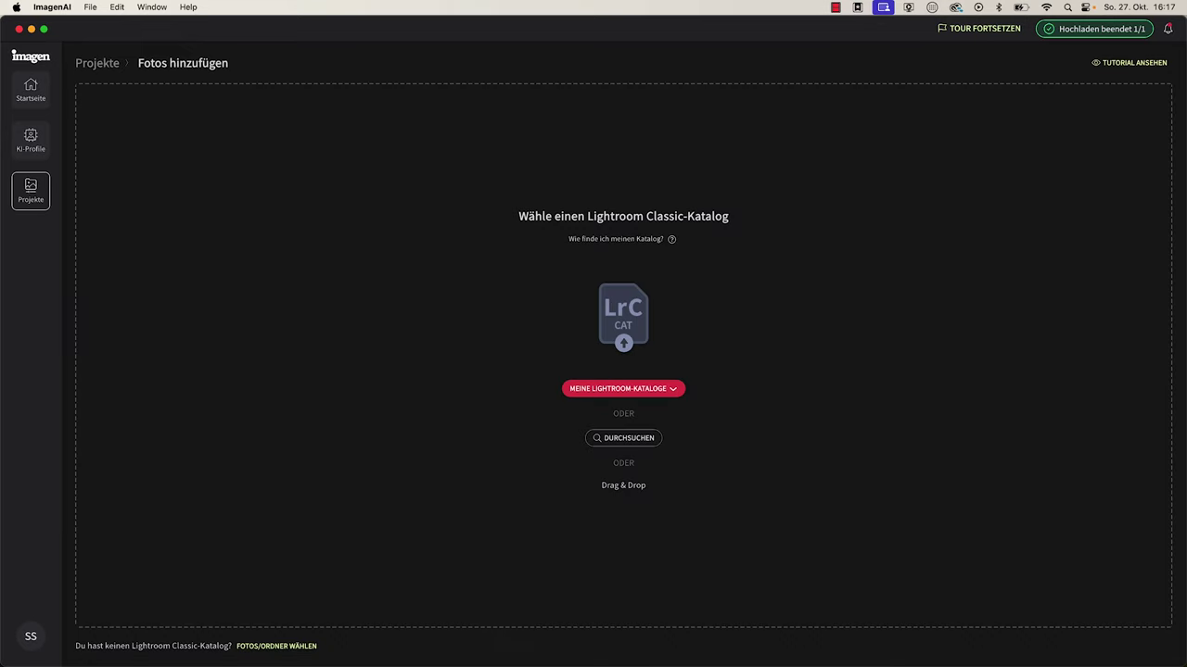
{"action": "mouse_move", "coordinate": [2, 315]}
{"action": "left_mouse_down"}
{"action": "mouse_move", "coordinate": [568, 344]}
{"action": "mouse_move", "coordinate": [620, 334]}
{"action": "left_mouse_up"}
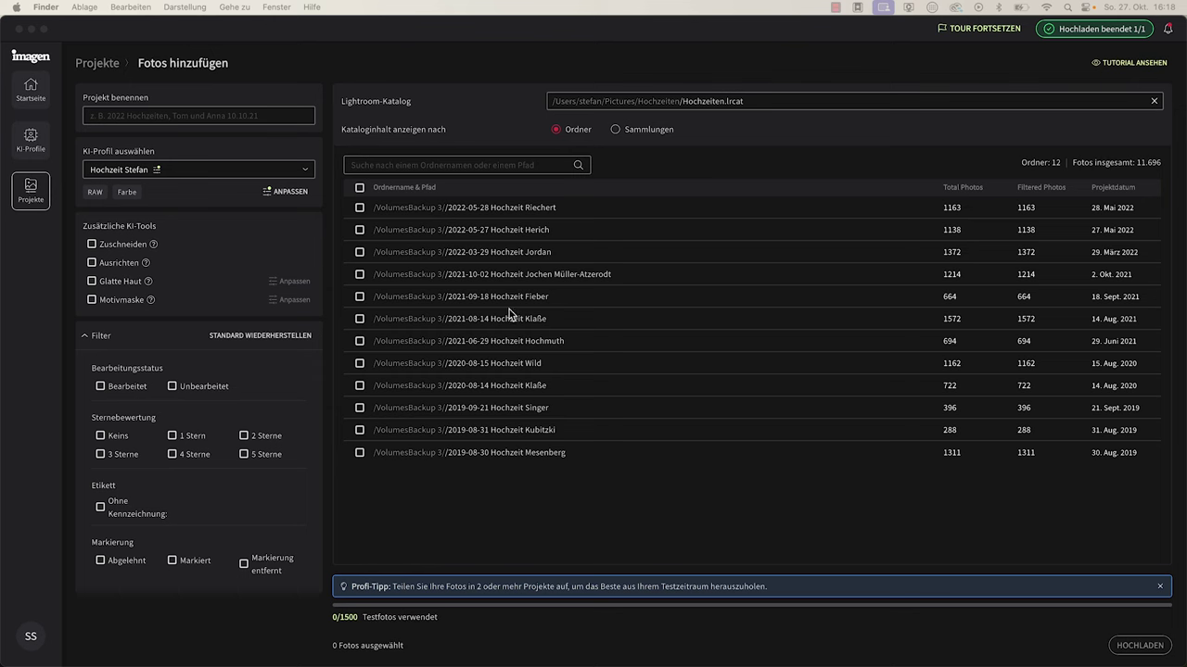
Select the 2020-08-15 Hochzeit Wild folder, limited to its 150 one-star photos
{"action": "left_click", "coordinate": [368, 365]}
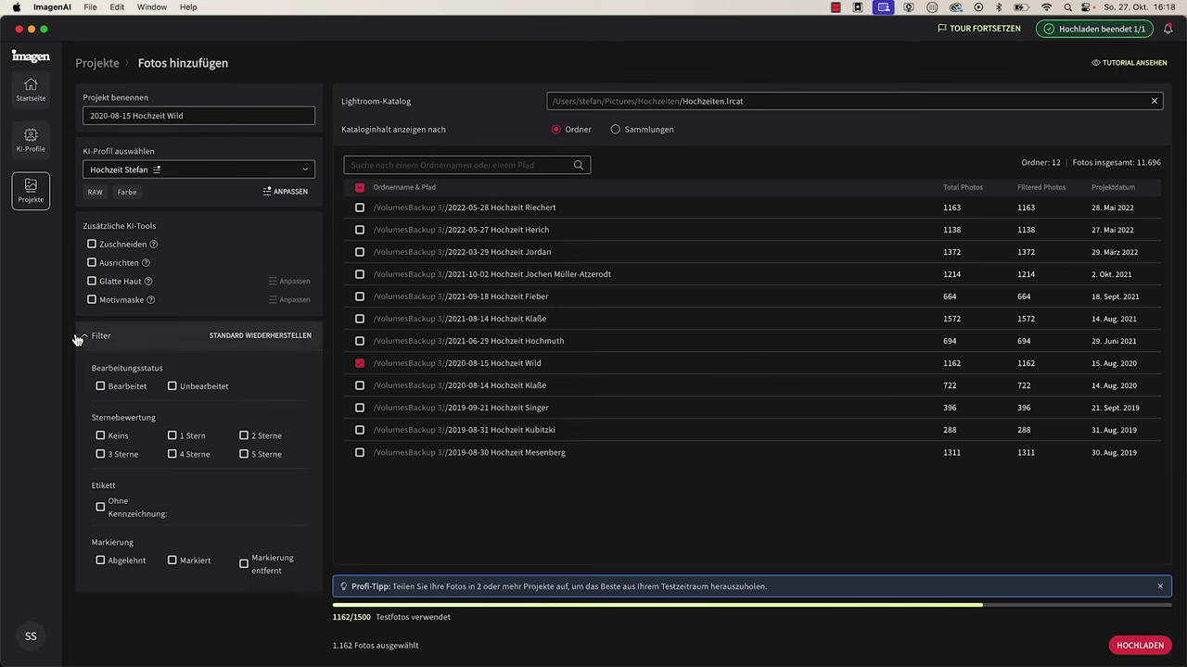
{"action": "left_click", "coordinate": [172, 438]}
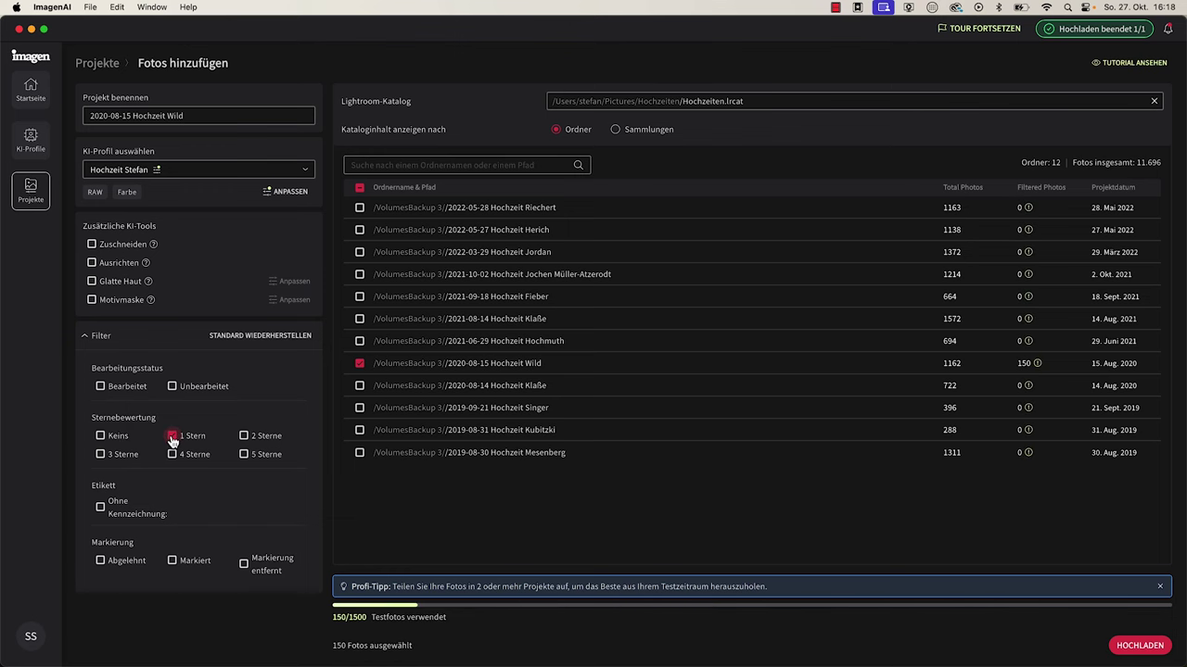
Enable Zuschneiden, Ausrichten and Glatte Haut at amount 58, and name the project Test
{"action": "left_click", "coordinate": [118, 249]}
{"action": "left_click", "coordinate": [119, 265]}
{"action": "left_click", "coordinate": [121, 282]}
{"action": "left_click", "coordinate": [295, 282]}
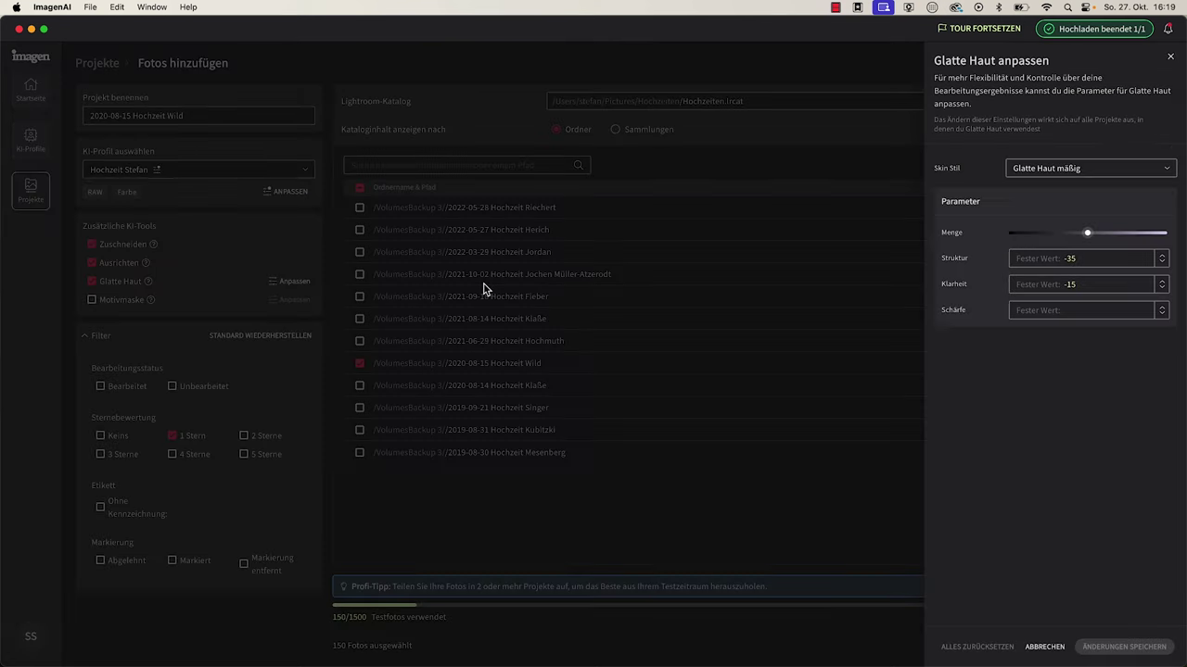
{"action": "mouse_move", "coordinate": [1087, 234]}
{"action": "left_click_drag", "start_coordinate": [1088, 236], "coordinate": [1050, 235]}
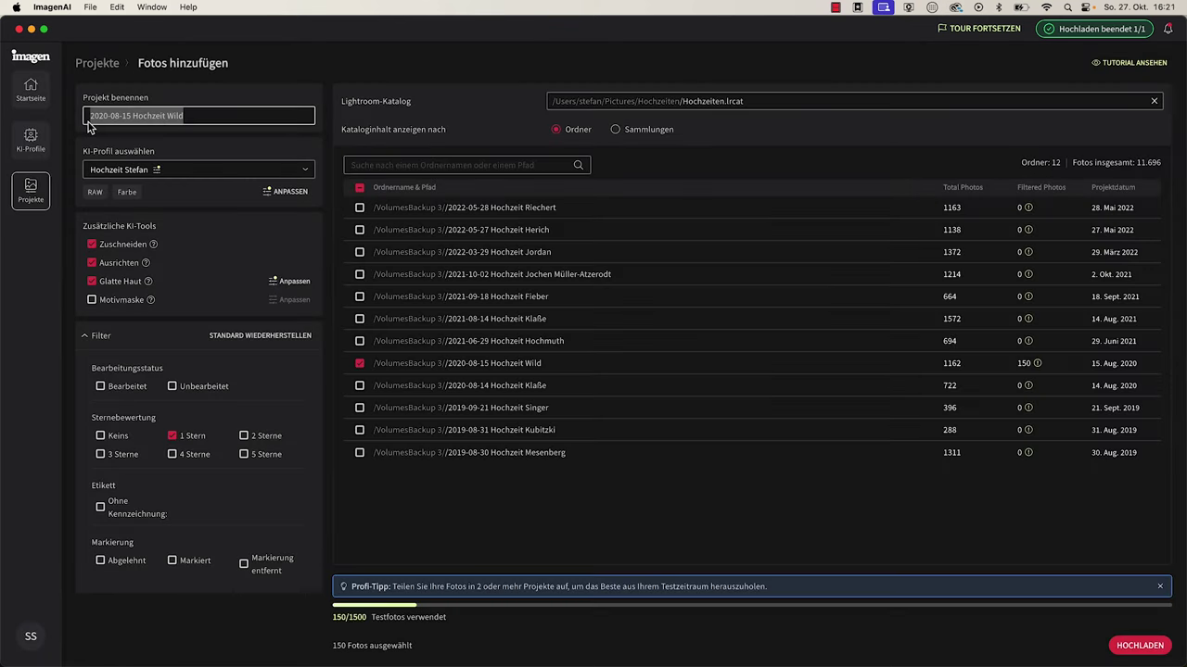
{"action": "type", "text": "Test"}
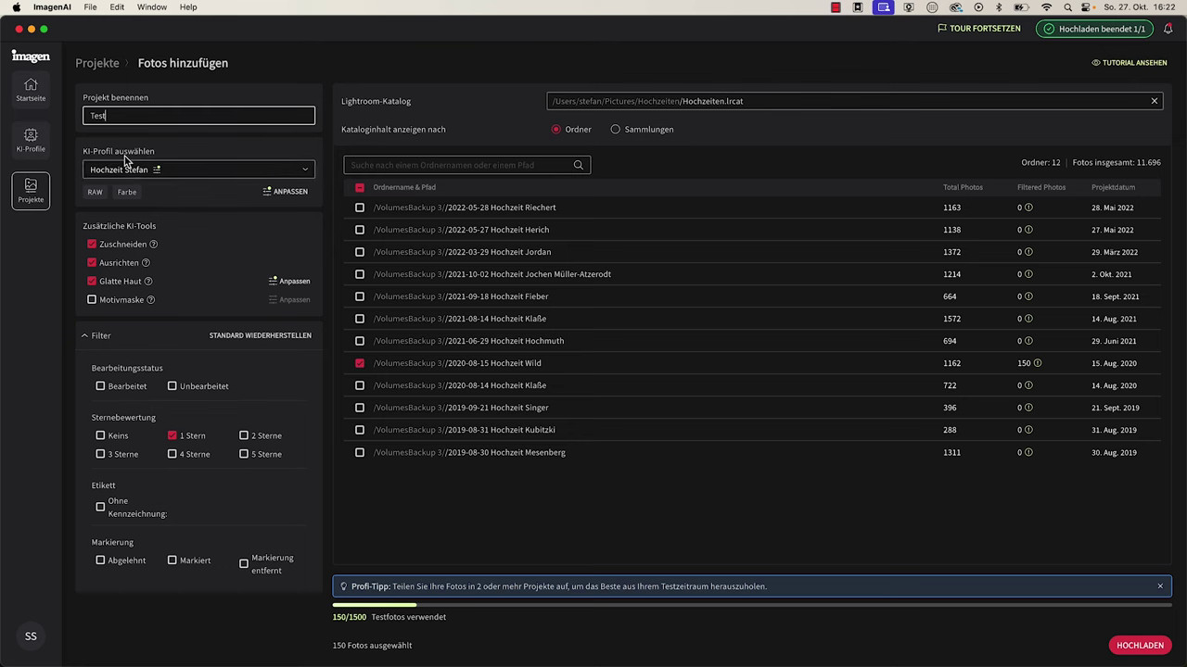
Keep the wedding AI profile selected, then return to the projects overview
{"action": "left_click", "coordinate": [212, 174]}
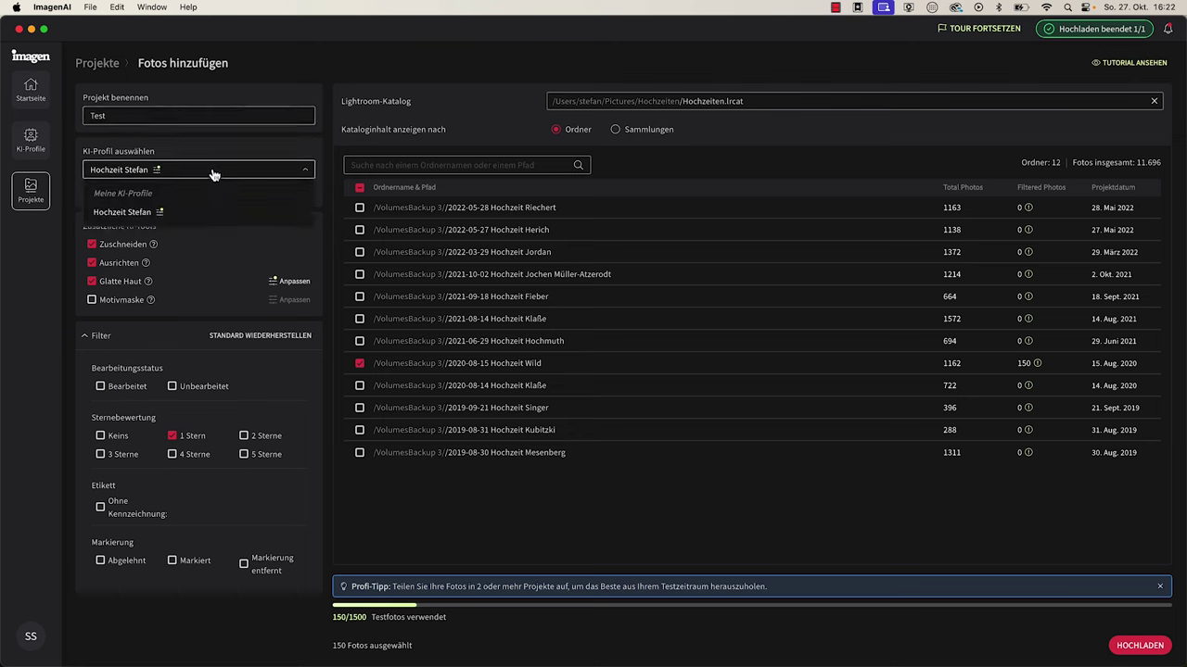
{"action": "left_click", "coordinate": [135, 216]}
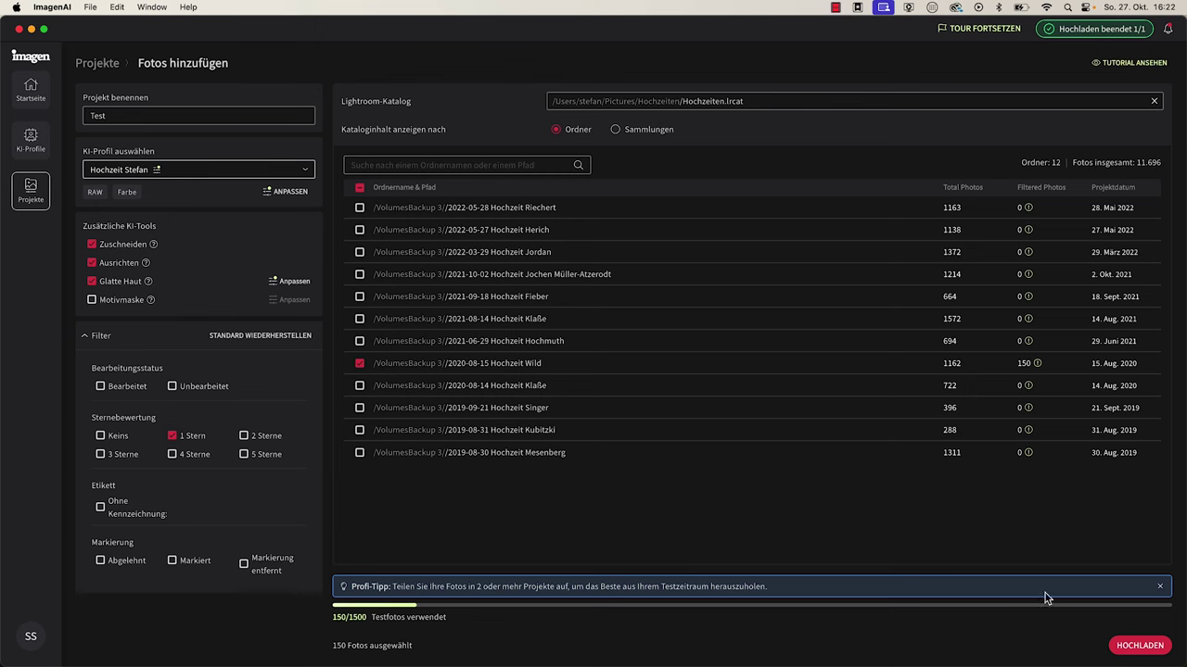
{"action": "left_click", "coordinate": [1133, 646]}
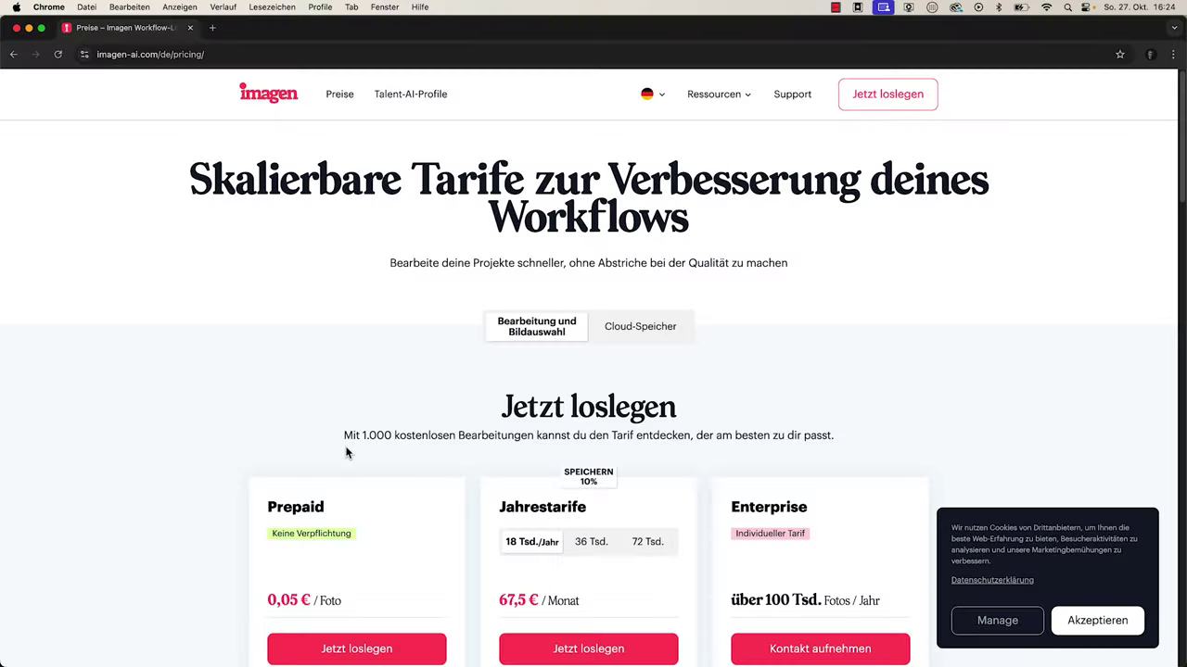
{"action": "scroll", "coordinate": [348, 452], "scroll_direction": "down", "scroll_amount": 2}
{"action": "scroll", "coordinate": [347, 452], "scroll_direction": "down", "scroll_amount": 5}
{"action": "scroll", "coordinate": [348, 452], "scroll_direction": "down", "scroll_amount": 1}
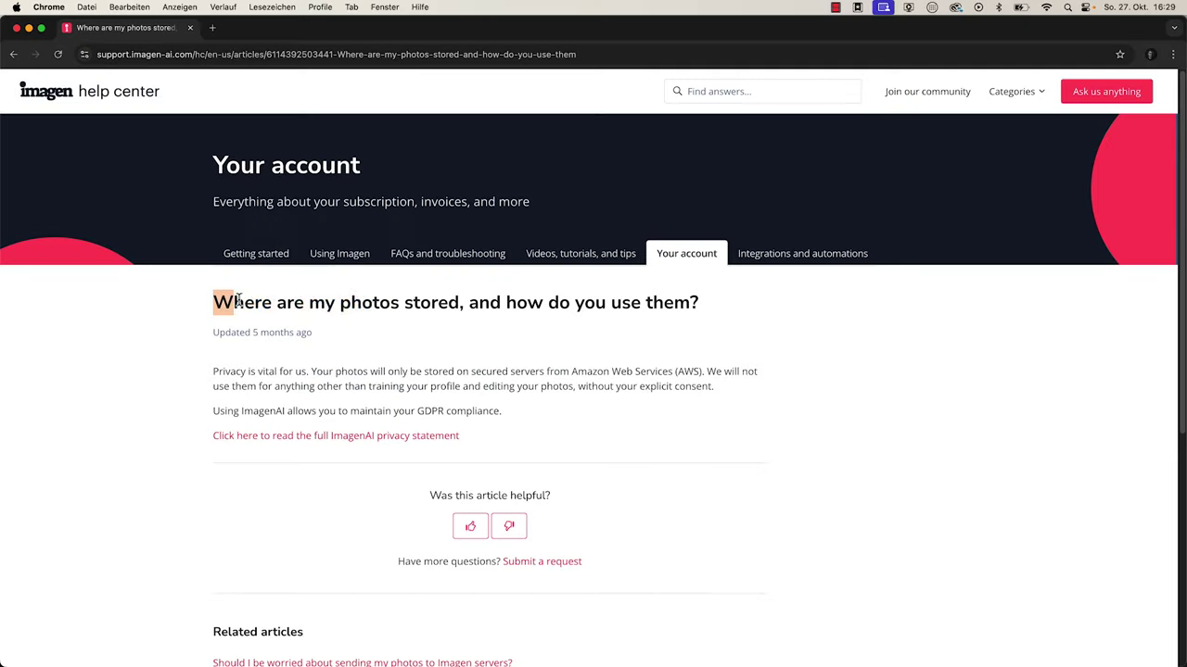
Highlight the help article's passages on where photos are stored on secured servers
{"action": "left_click_drag", "start_coordinate": [241, 304], "coordinate": [726, 311]}
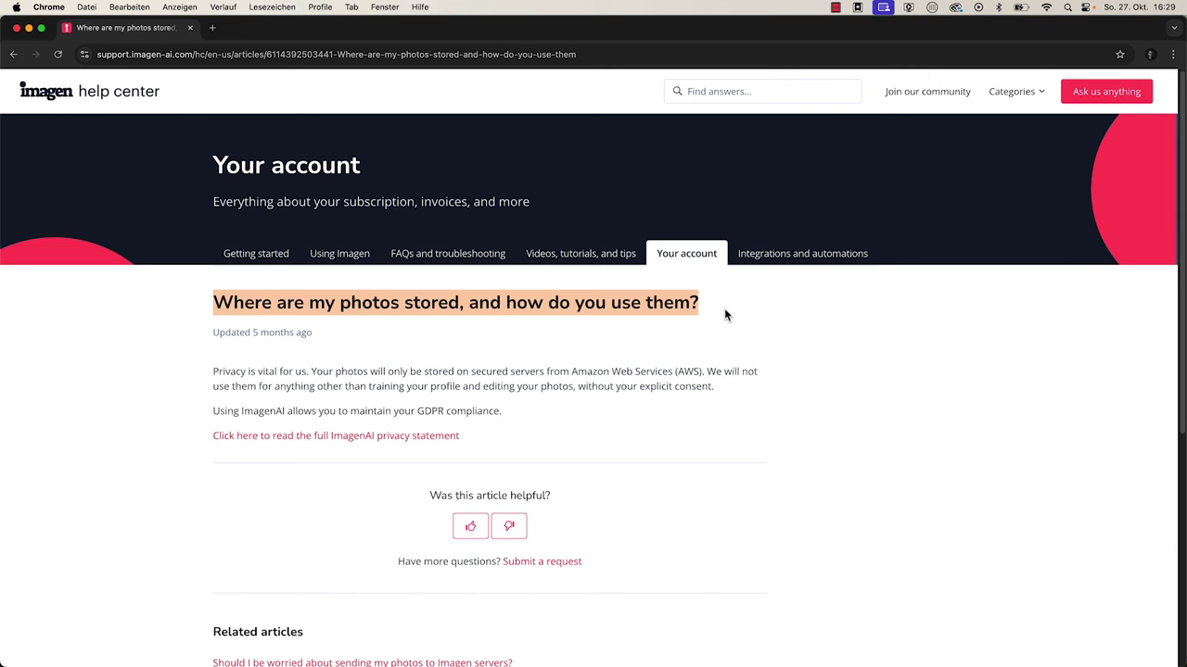
{"action": "left_click", "coordinate": [253, 304]}
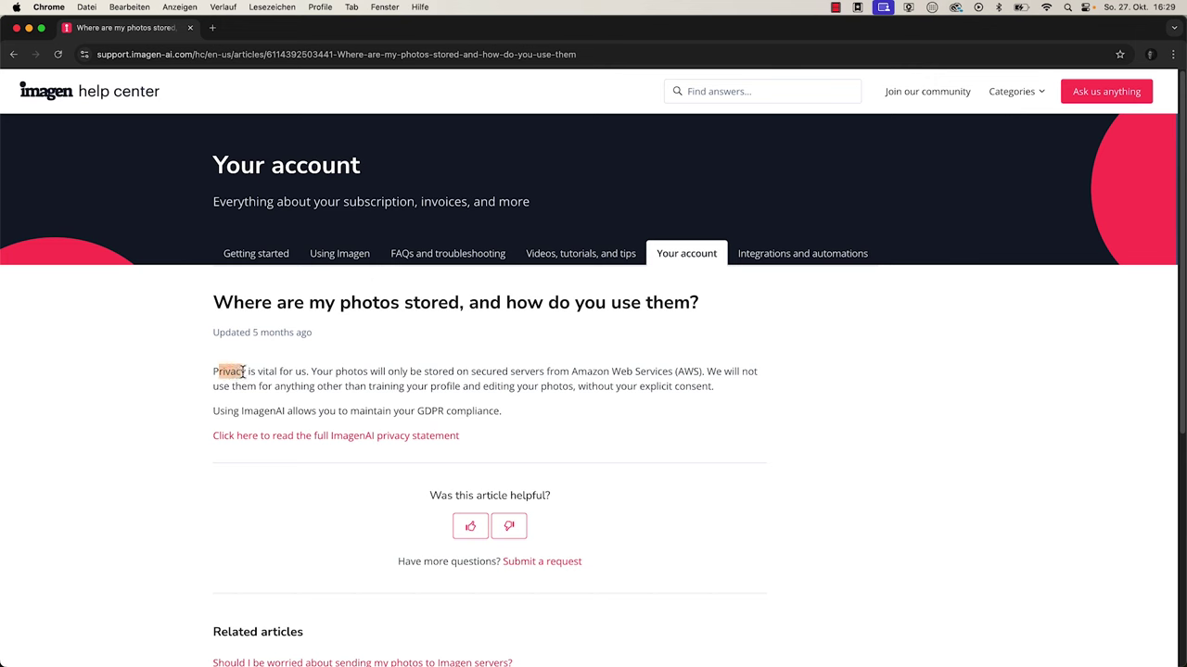
{"action": "left_click_drag", "start_coordinate": [265, 371], "coordinate": [300, 371]}
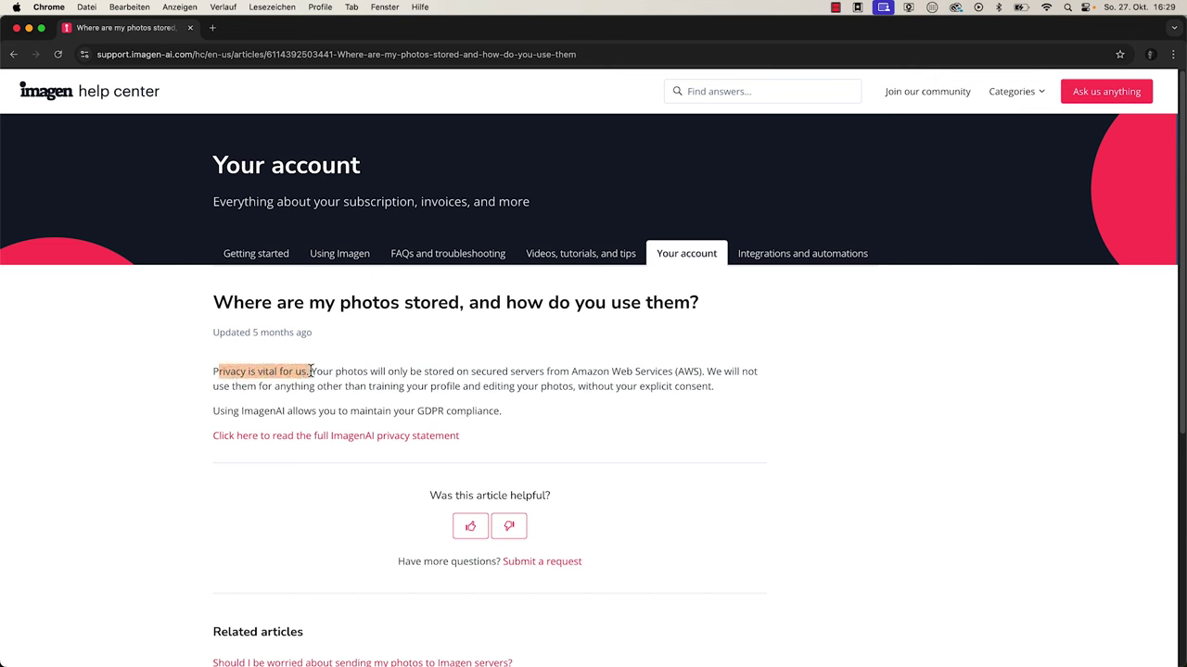
{"action": "left_click", "coordinate": [327, 369]}
{"action": "left_click_drag", "start_coordinate": [331, 371], "coordinate": [481, 378]}
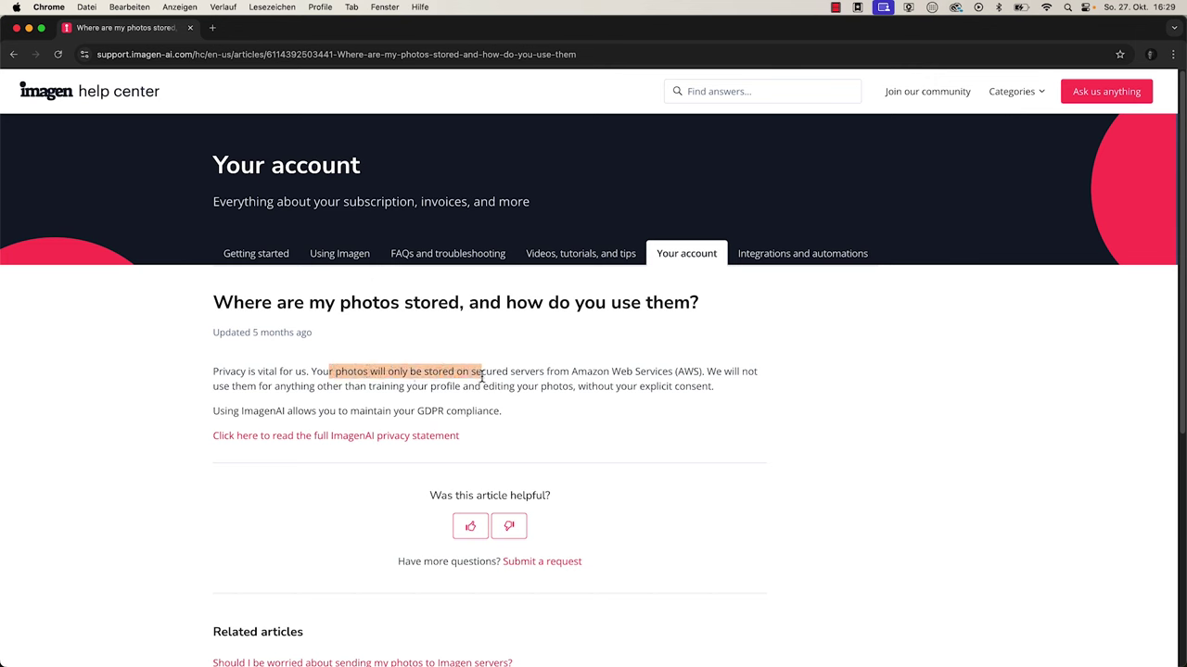
{"action": "left_click_drag", "start_coordinate": [481, 377], "coordinate": [654, 372]}
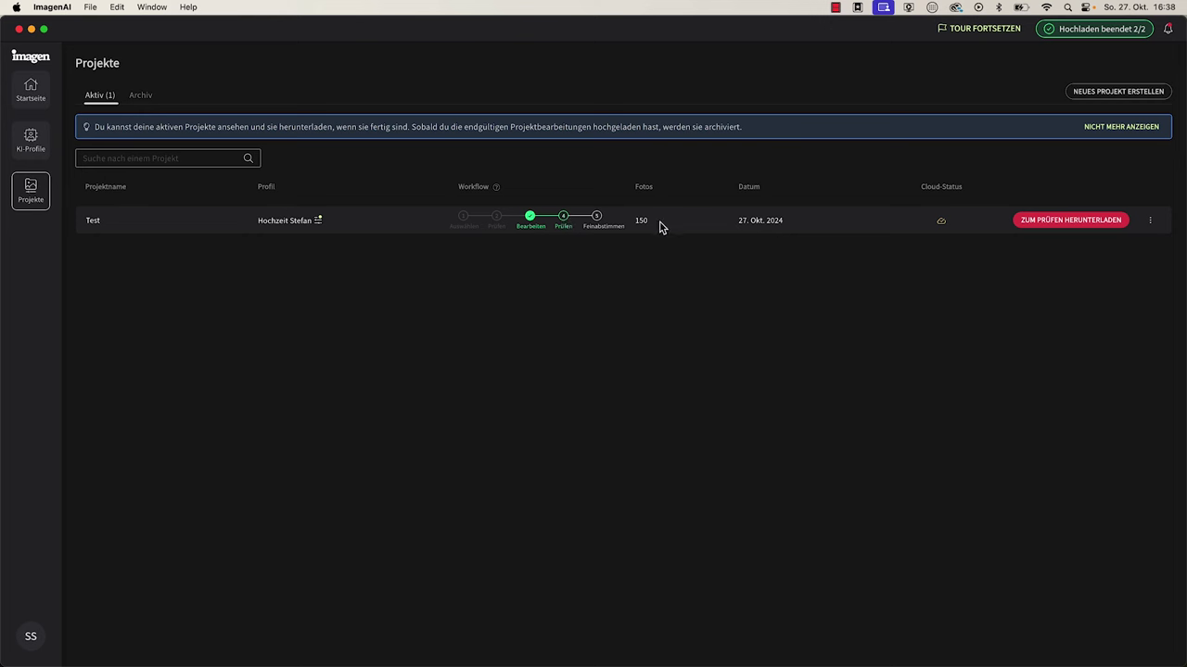
Download the Test project's edits for all 150 photos into the catalog and open it
{"action": "left_click", "coordinate": [1070, 223]}
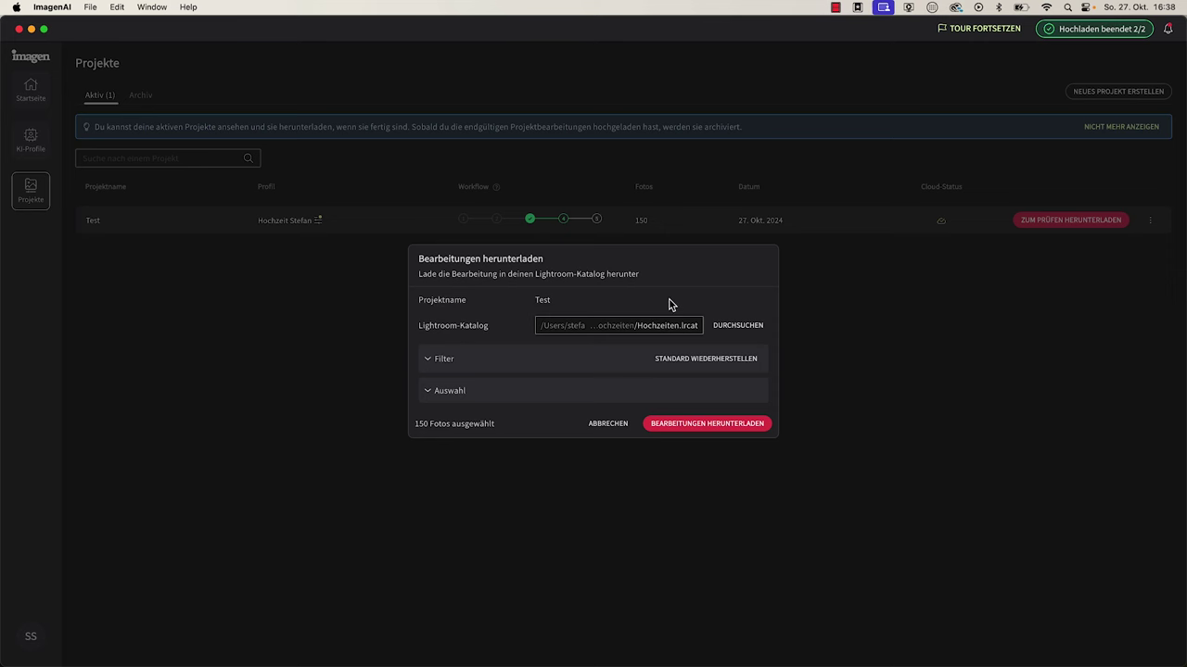
{"action": "left_click", "coordinate": [702, 429]}
{"action": "left_click", "coordinate": [704, 378]}
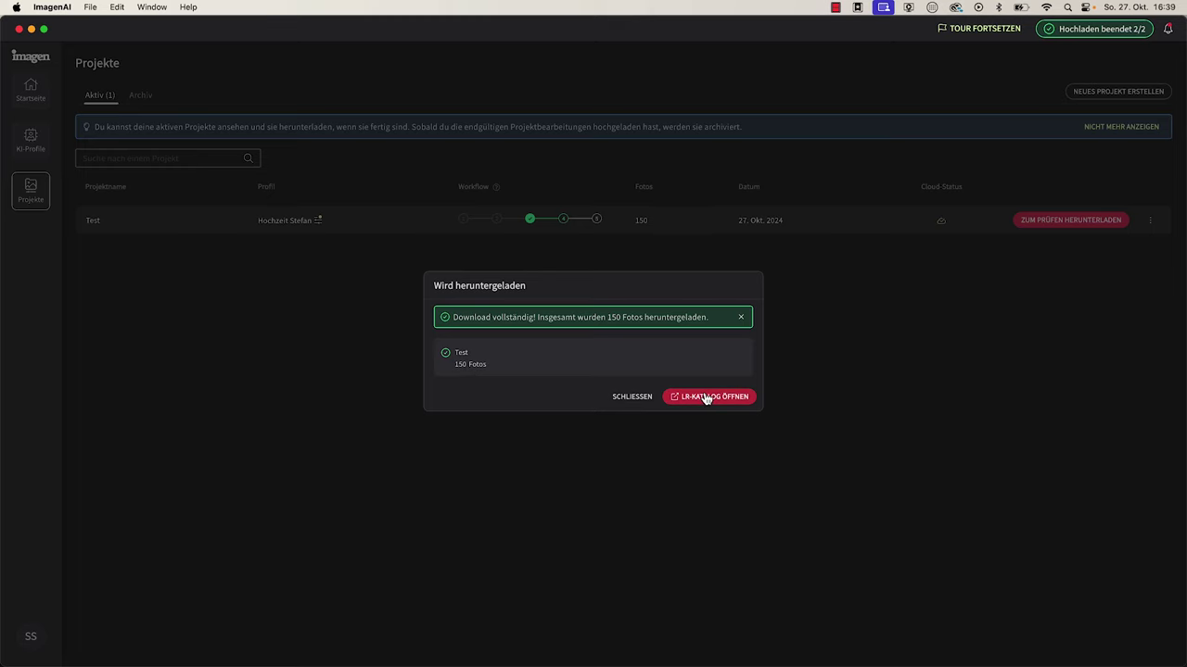
{"action": "left_click", "coordinate": [706, 399]}
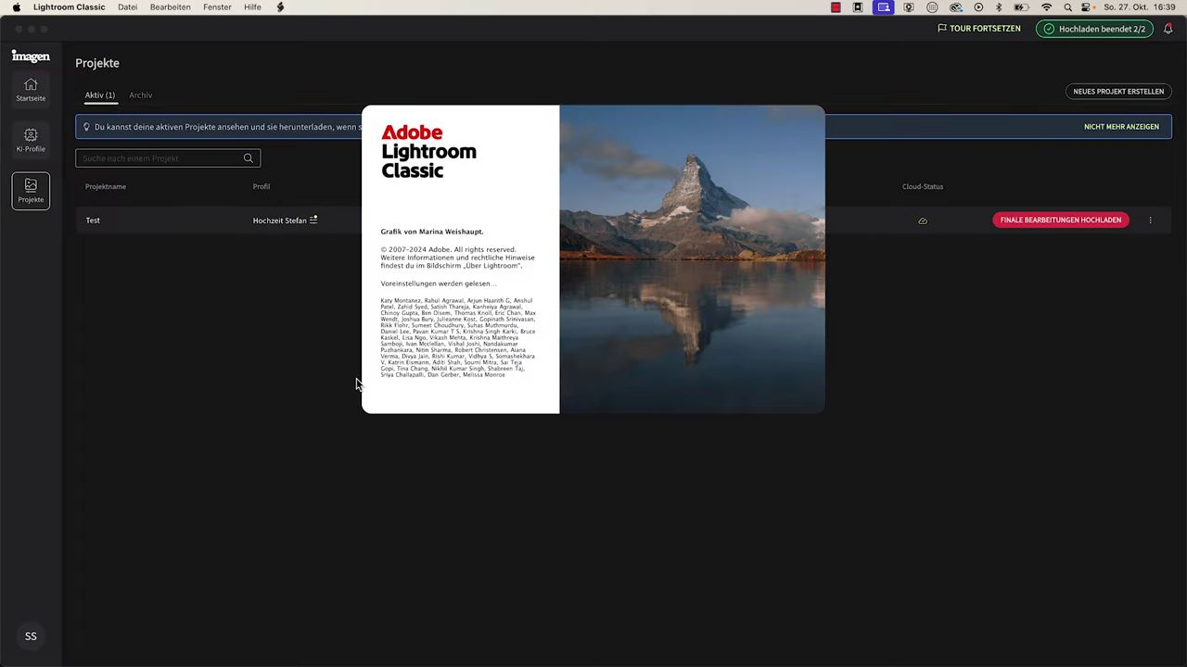
Scroll through the edited wedding photo thumbnails in the Grid view
{"action": "scroll", "coordinate": [532, 270], "scroll_direction": "down", "scroll_amount": 3}
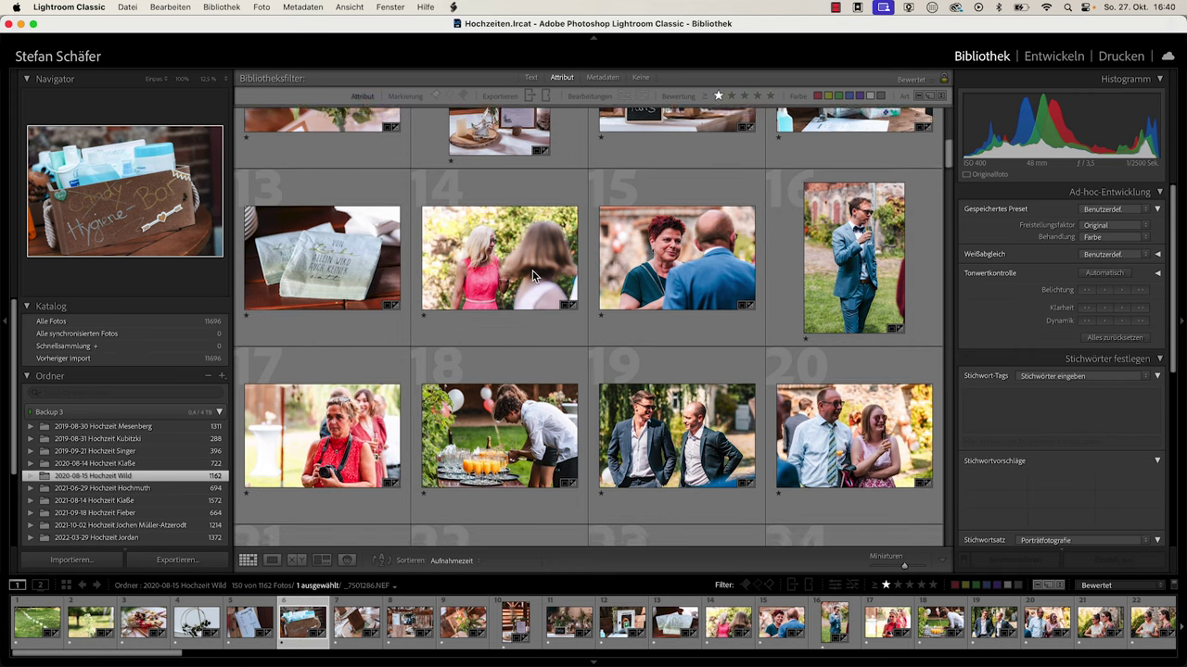
{"action": "scroll", "coordinate": [532, 271], "scroll_direction": "down", "scroll_amount": 1}
{"action": "scroll", "coordinate": [533, 271], "scroll_direction": "down", "scroll_amount": 2}
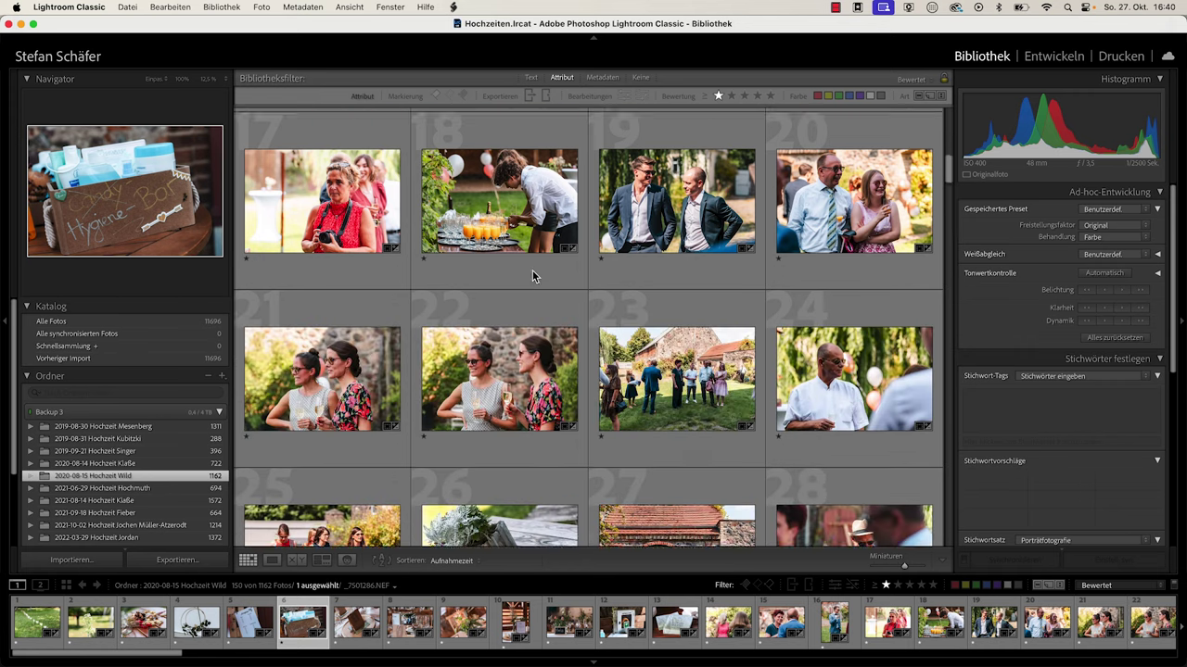
{"action": "scroll", "coordinate": [532, 275], "scroll_direction": "down", "scroll_amount": 2}
{"action": "scroll", "coordinate": [532, 275], "scroll_direction": "down", "scroll_amount": 1}
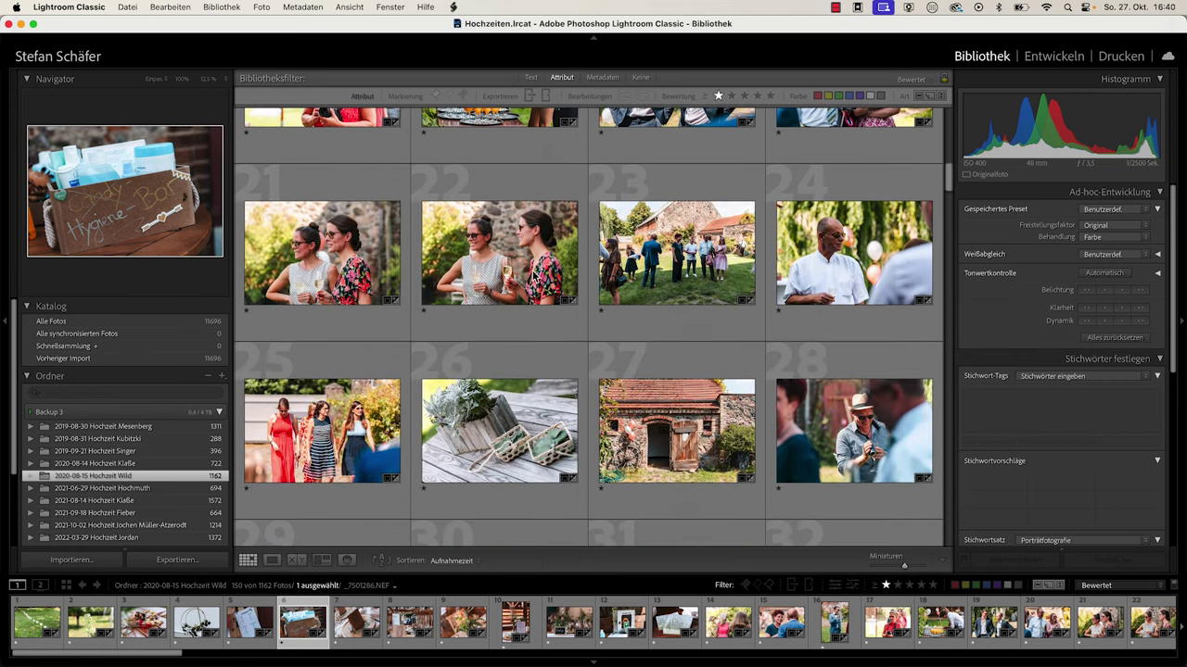
{"action": "scroll", "coordinate": [534, 275], "scroll_direction": "up", "scroll_amount": 4}
{"action": "scroll", "coordinate": [534, 275], "scroll_direction": "down", "scroll_amount": 1}
{"action": "scroll", "coordinate": [534, 276], "scroll_direction": "down", "scroll_amount": 2}
{"action": "scroll", "coordinate": [534, 275], "scroll_direction": "down", "scroll_amount": 1}
{"action": "scroll", "coordinate": [533, 276], "scroll_direction": "down", "scroll_amount": 2}
{"action": "scroll", "coordinate": [533, 275], "scroll_direction": "down", "scroll_amount": 1}
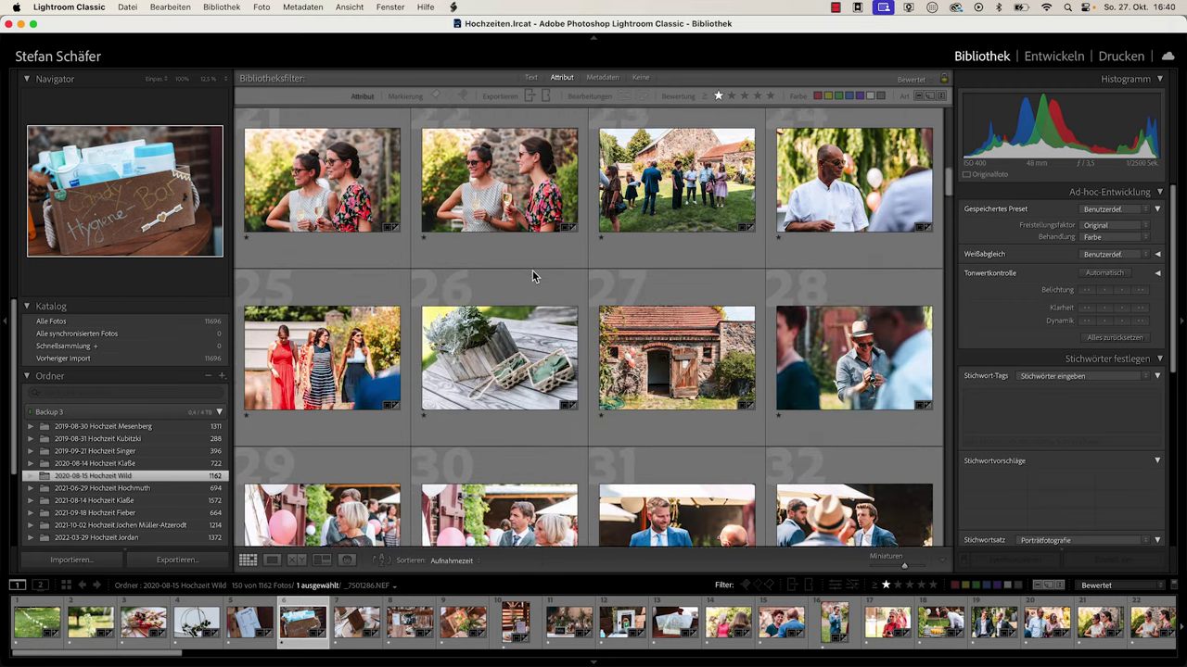
{"action": "scroll", "coordinate": [533, 276], "scroll_direction": "down", "scroll_amount": 1}
{"action": "scroll", "coordinate": [533, 275], "scroll_direction": "down", "scroll_amount": 2}
{"action": "scroll", "coordinate": [533, 275], "scroll_direction": "down", "scroll_amount": 2}
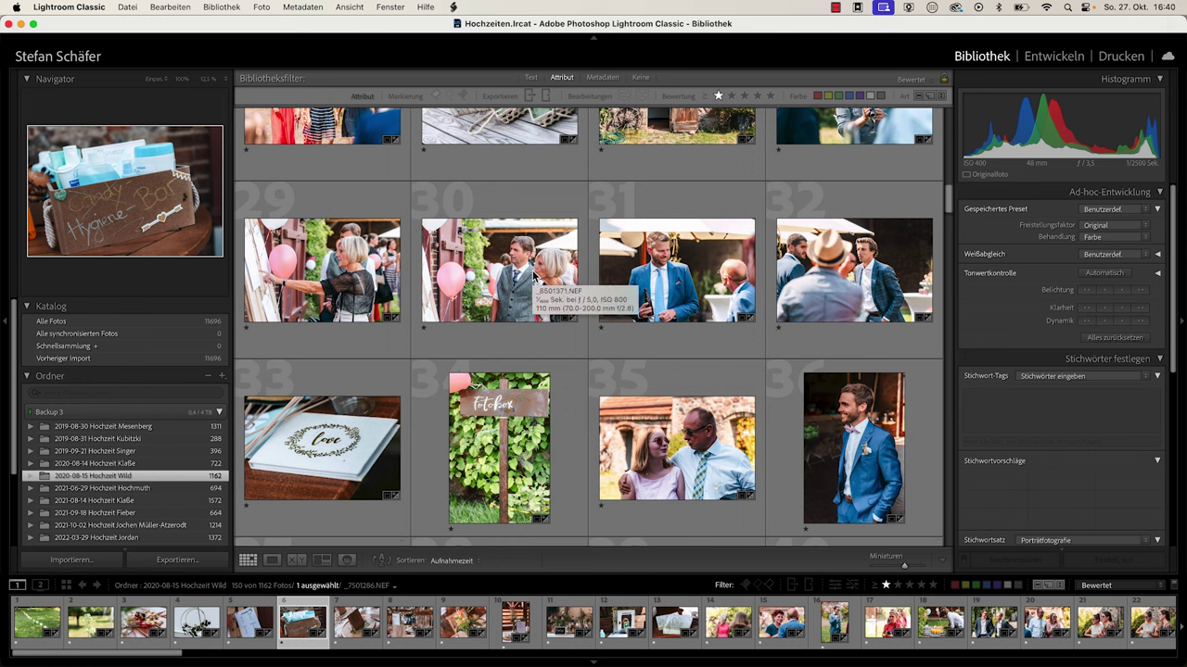
{"action": "mouse_move", "coordinate": [498, 269]}
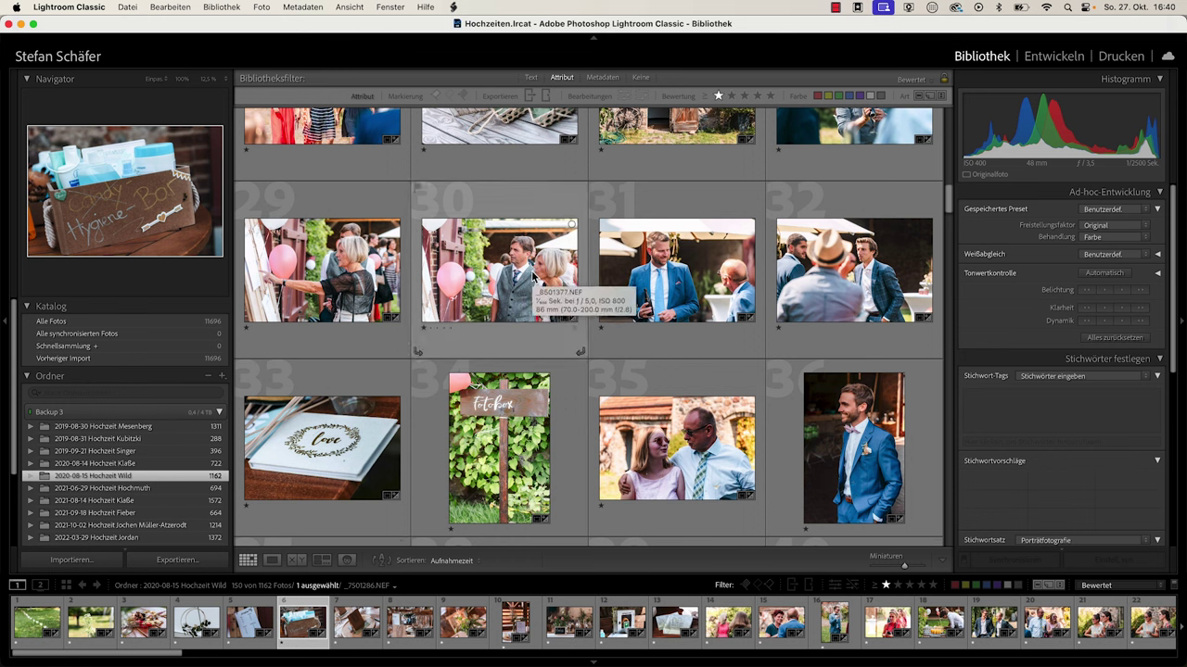
Scroll further down and open thumbnail 65, the bride on the bench, in Loupe view
{"action": "scroll", "coordinate": [535, 315], "scroll_direction": "down", "scroll_amount": 1}
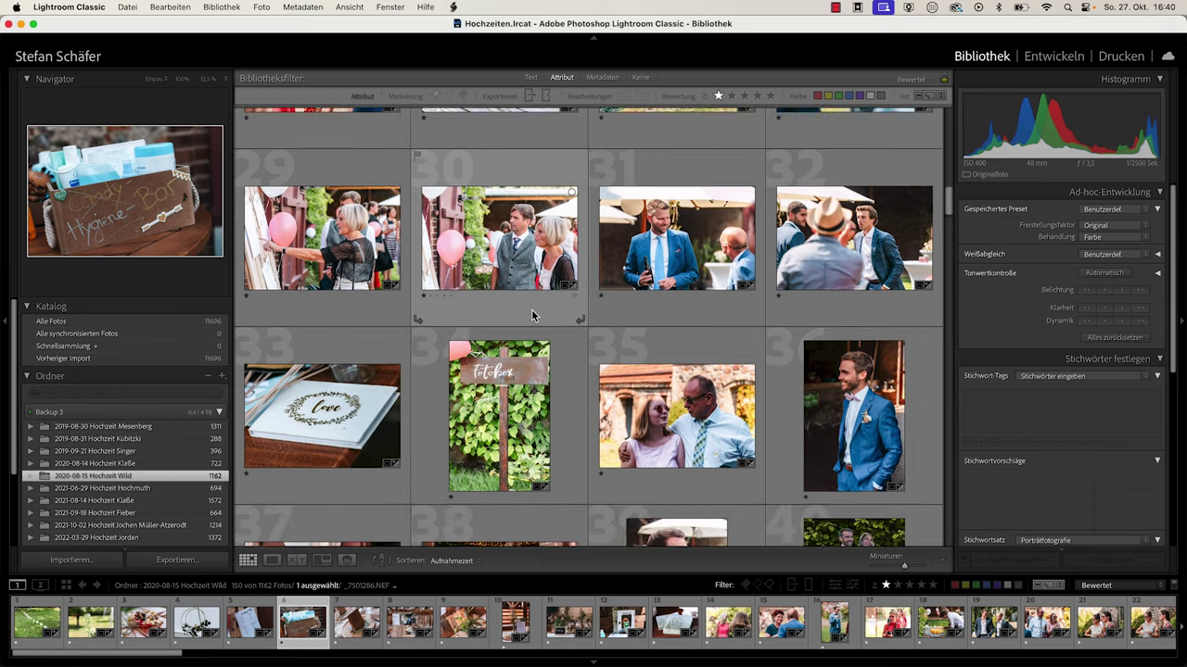
{"action": "scroll", "coordinate": [535, 315], "scroll_direction": "down", "scroll_amount": 2}
{"action": "scroll", "coordinate": [535, 315], "scroll_direction": "down", "scroll_amount": 3}
{"action": "scroll", "coordinate": [535, 315], "scroll_direction": "down", "scroll_amount": 2}
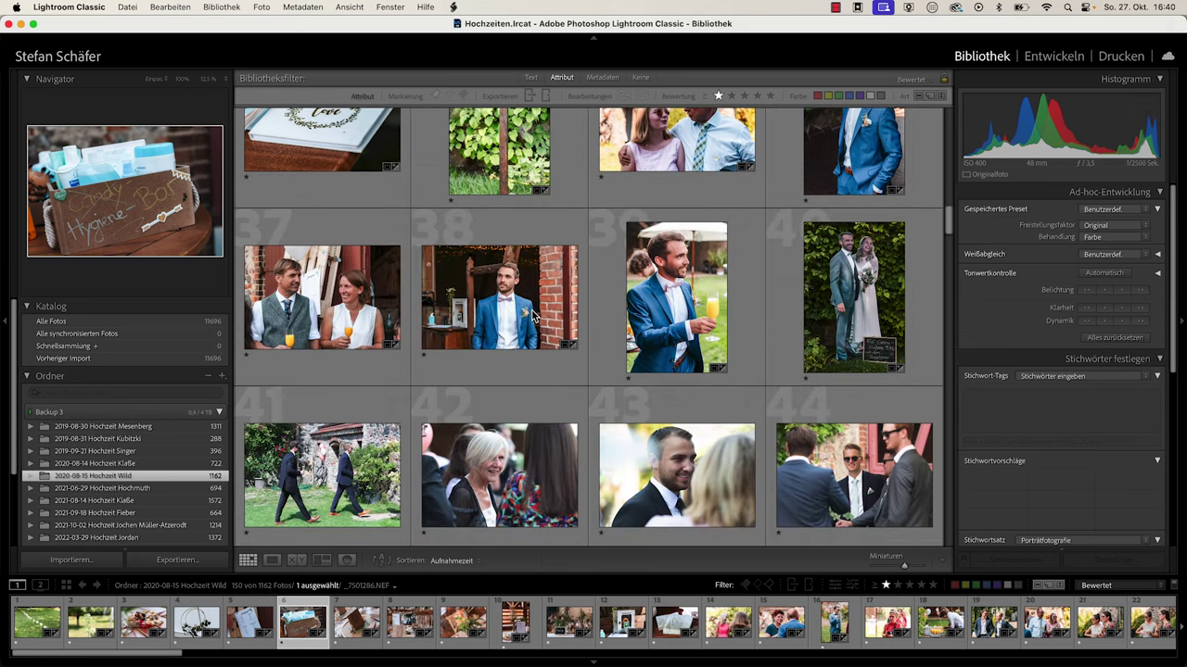
{"action": "scroll", "coordinate": [533, 316], "scroll_direction": "down", "scroll_amount": 2}
{"action": "scroll", "coordinate": [533, 316], "scroll_direction": "down", "scroll_amount": 1}
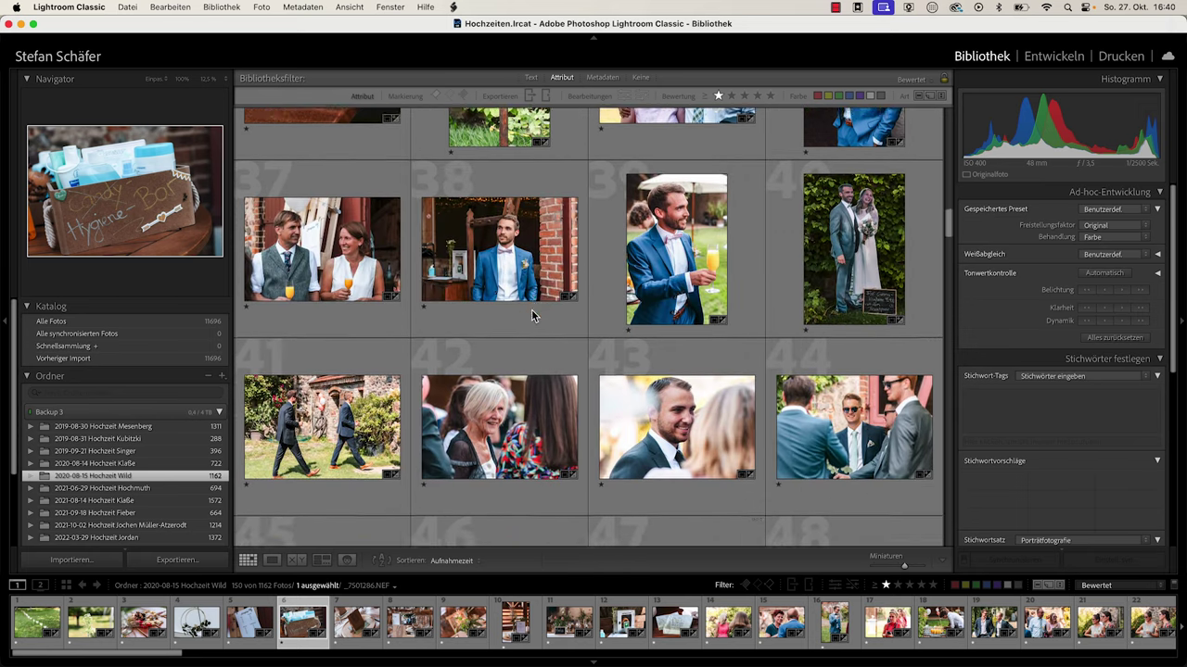
{"action": "scroll", "coordinate": [533, 316], "scroll_direction": "down", "scroll_amount": 3}
{"action": "scroll", "coordinate": [532, 316], "scroll_direction": "down", "scroll_amount": 1}
{"action": "scroll", "coordinate": [533, 316], "scroll_direction": "down", "scroll_amount": 1}
{"action": "scroll", "coordinate": [533, 316], "scroll_direction": "down", "scroll_amount": 1}
{"action": "scroll", "coordinate": [533, 316], "scroll_direction": "down", "scroll_amount": 2}
{"action": "scroll", "coordinate": [533, 316], "scroll_direction": "down", "scroll_amount": 3}
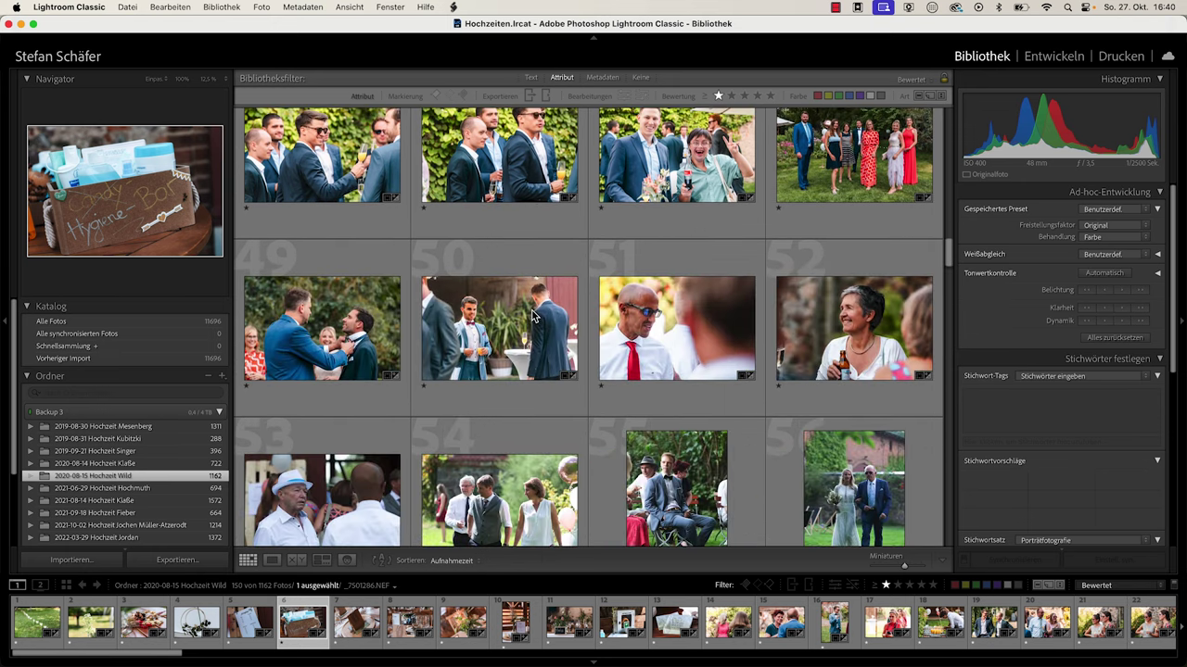
{"action": "scroll", "coordinate": [533, 316], "scroll_direction": "down", "scroll_amount": 1}
{"action": "scroll", "coordinate": [533, 316], "scroll_direction": "down", "scroll_amount": 4}
{"action": "scroll", "coordinate": [531, 309], "scroll_direction": "down", "scroll_amount": 8}
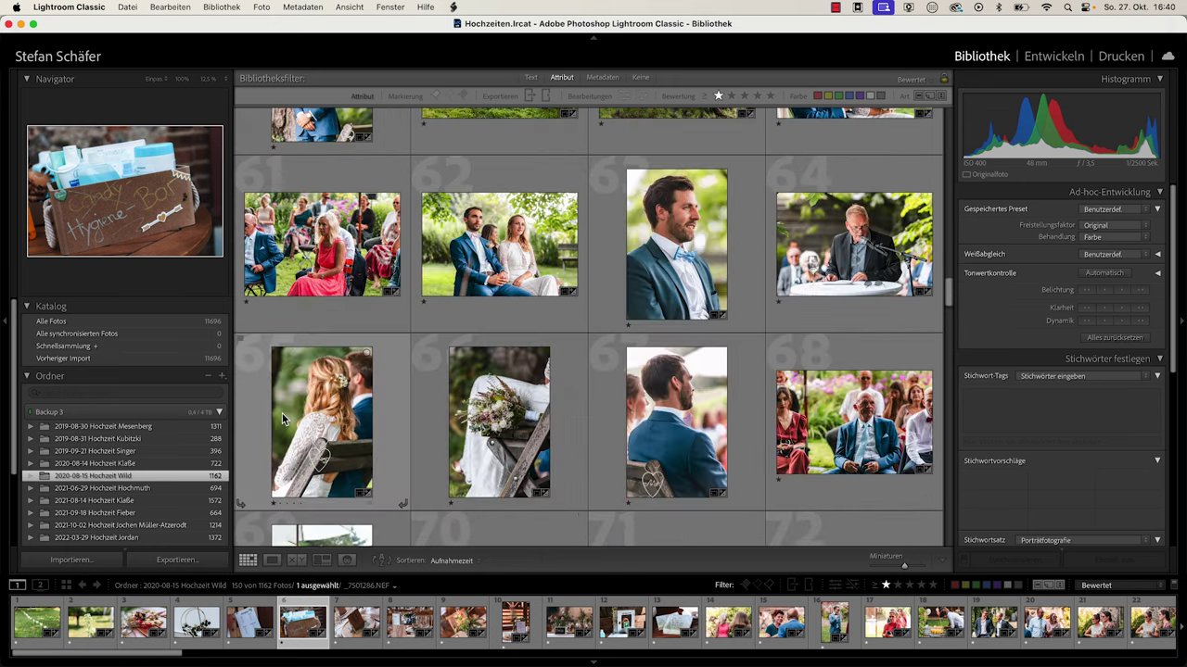
{"action": "double_click", "coordinate": [281, 412]}
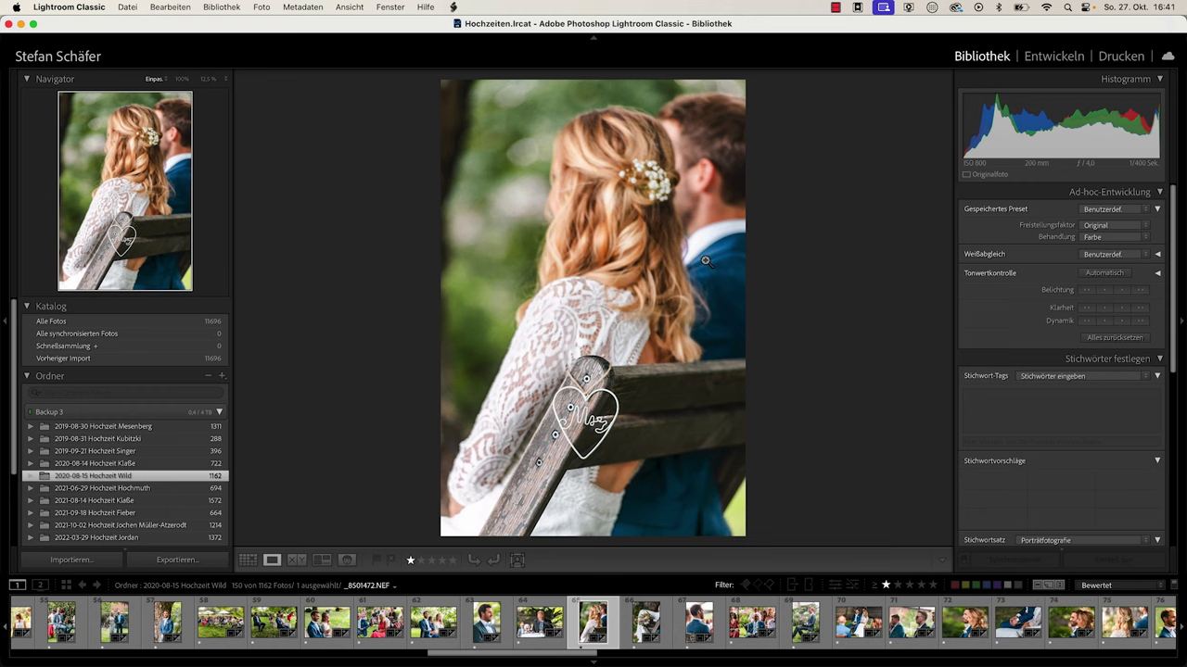
Open the bride photo in Develop and toggle between its before and after versions
{"action": "key", "text": "d"}
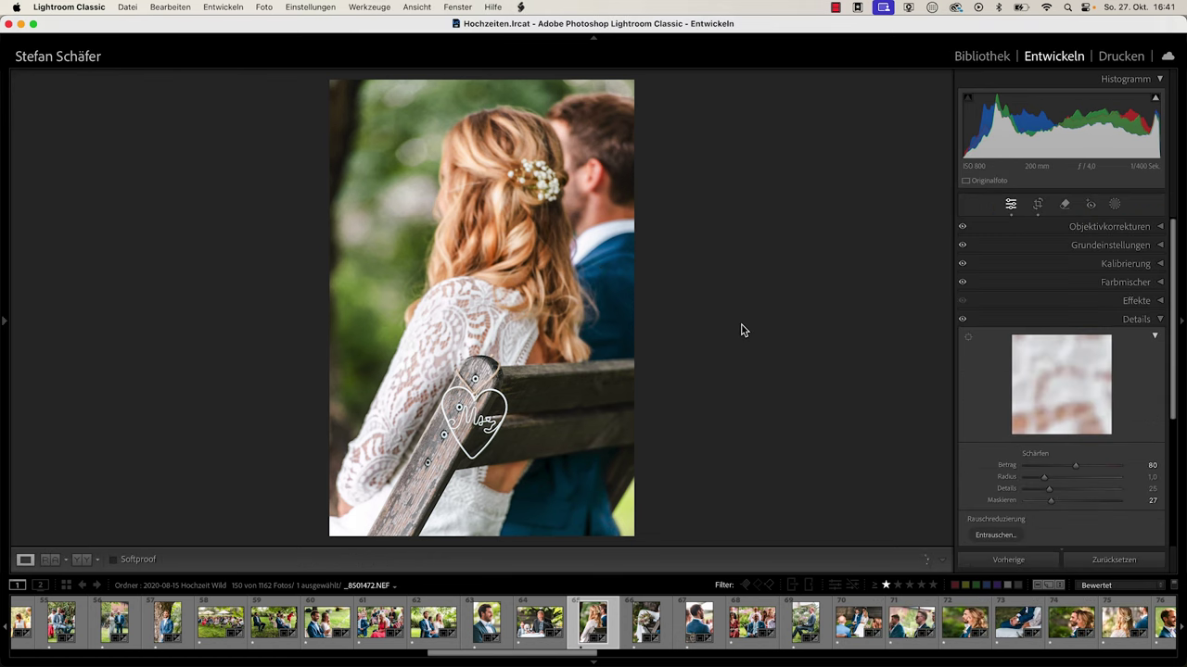
{"action": "key", "text": "backslash"}
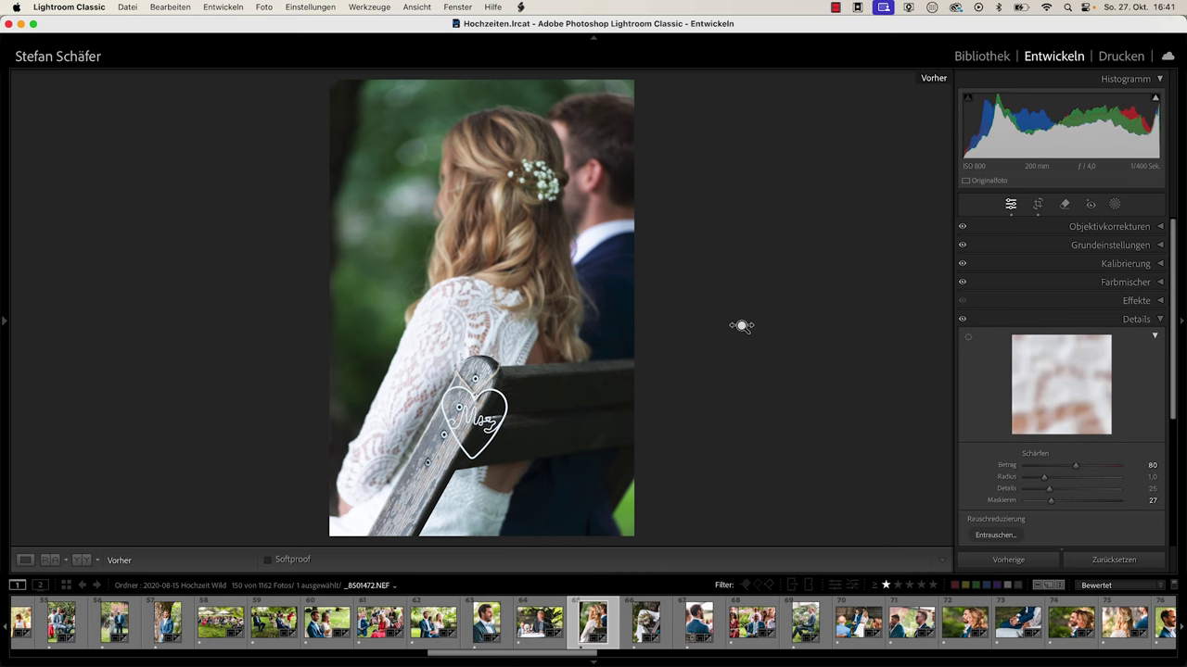
{"action": "key", "text": "backslash"}
{"action": "key", "text": "backslash"}
{"action": "key", "text": "backslash"}
{"action": "key", "text": "backslash"}
{"action": "key", "text": "backslash"}
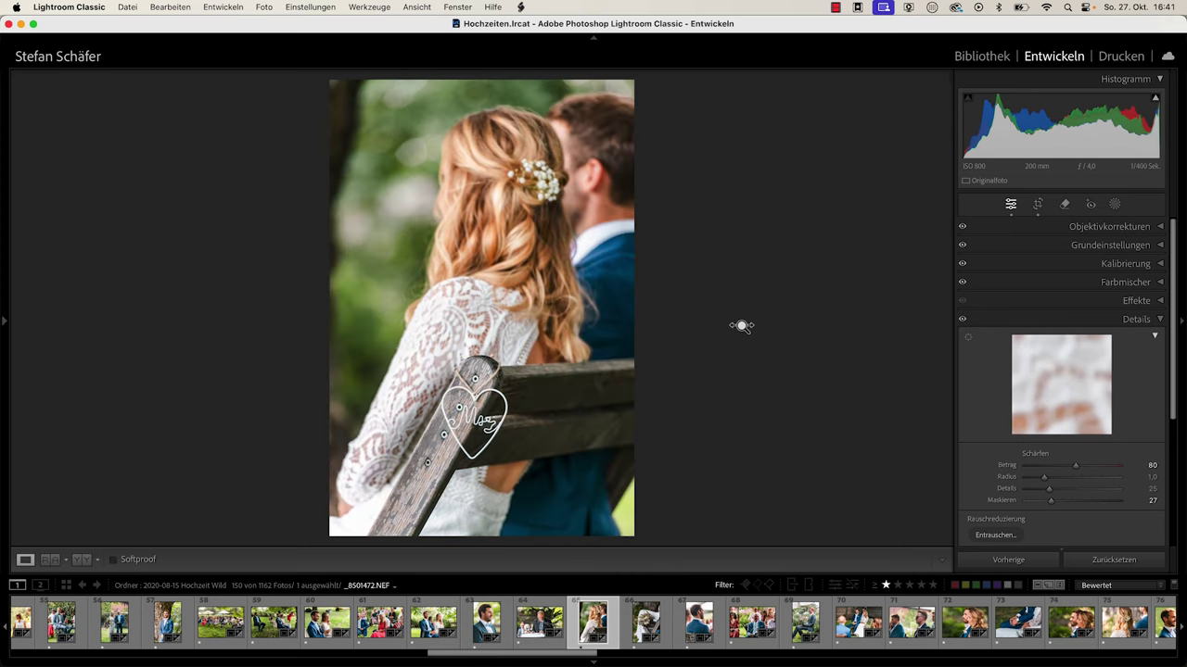
{"action": "key", "text": "backslash"}
{"action": "key", "text": "backslash"}
{"action": "key", "text": "backslash"}
{"action": "key", "text": "backslash"}
Expand Grundeinstellungen and review the AI adjustments on photos 67, 69 and 62
{"action": "left_click", "coordinate": [1078, 247]}
{"action": "mouse_move", "coordinate": [1073, 365]}
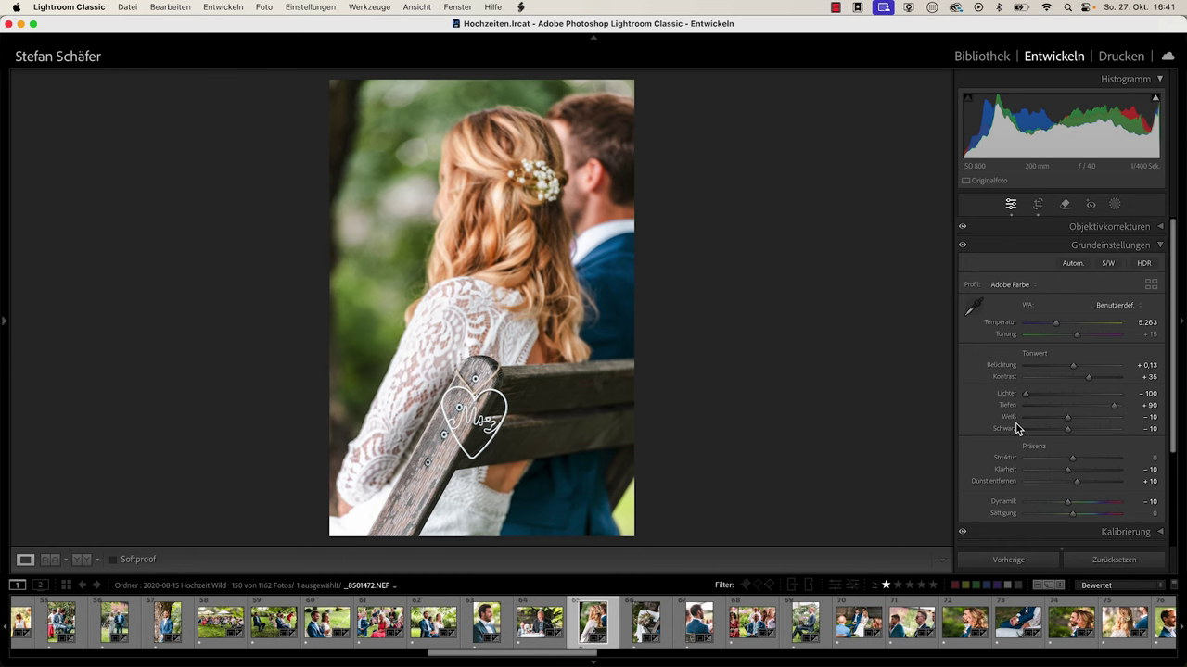
{"action": "left_click", "coordinate": [694, 615]}
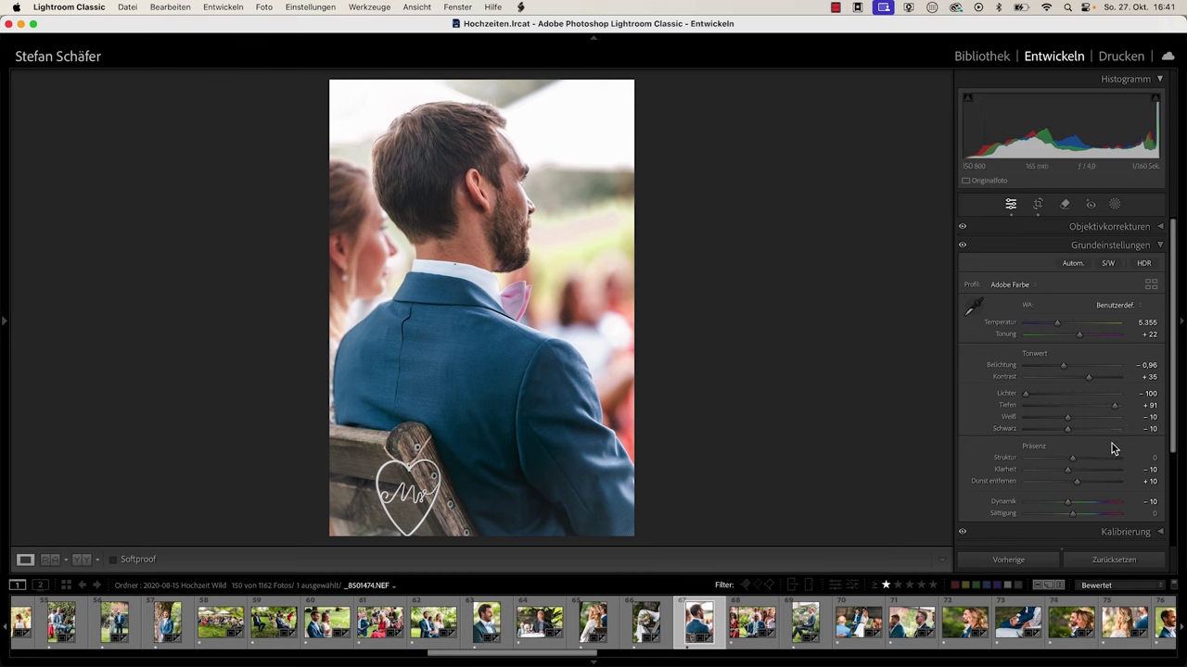
{"action": "left_click", "coordinate": [804, 622]}
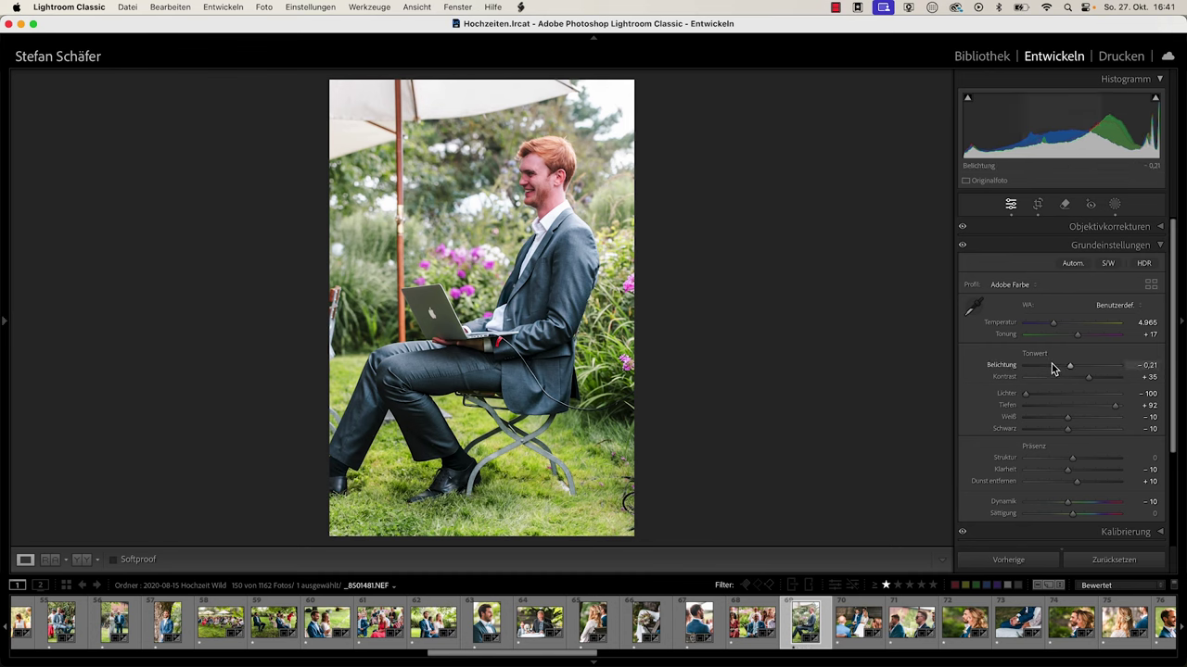
{"action": "left_click", "coordinate": [443, 629]}
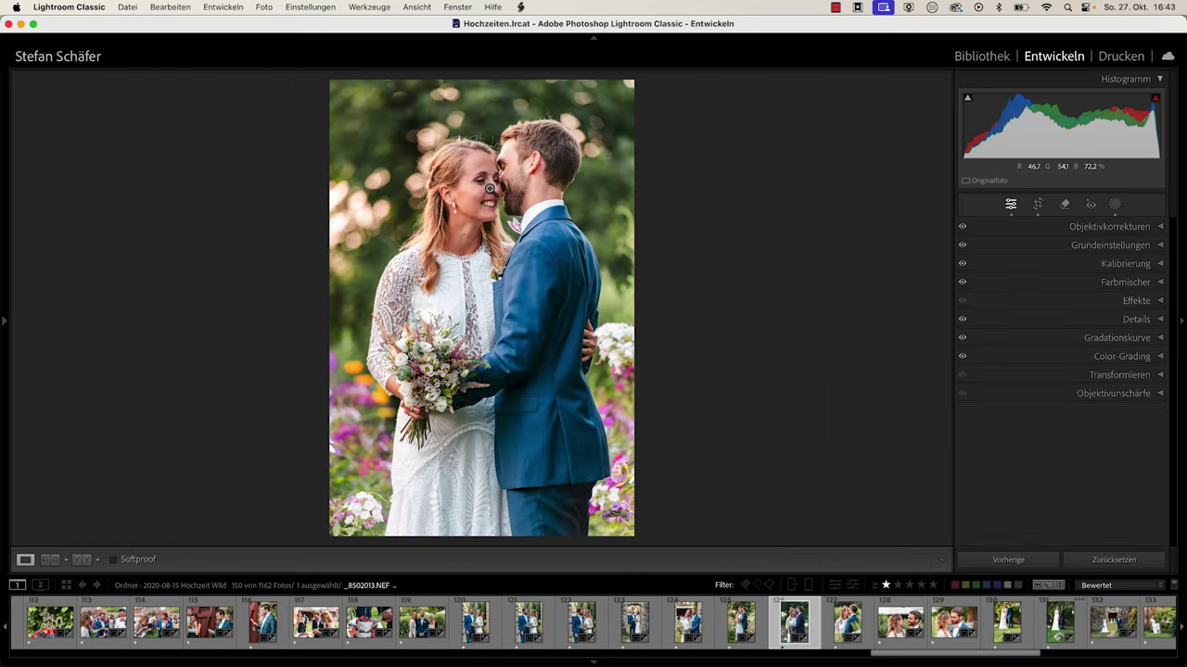
Zoom to 1:1 on the couple's faces and inspect the Imagen Masks - Smooth Skin mask
{"action": "left_click", "coordinate": [489, 188]}
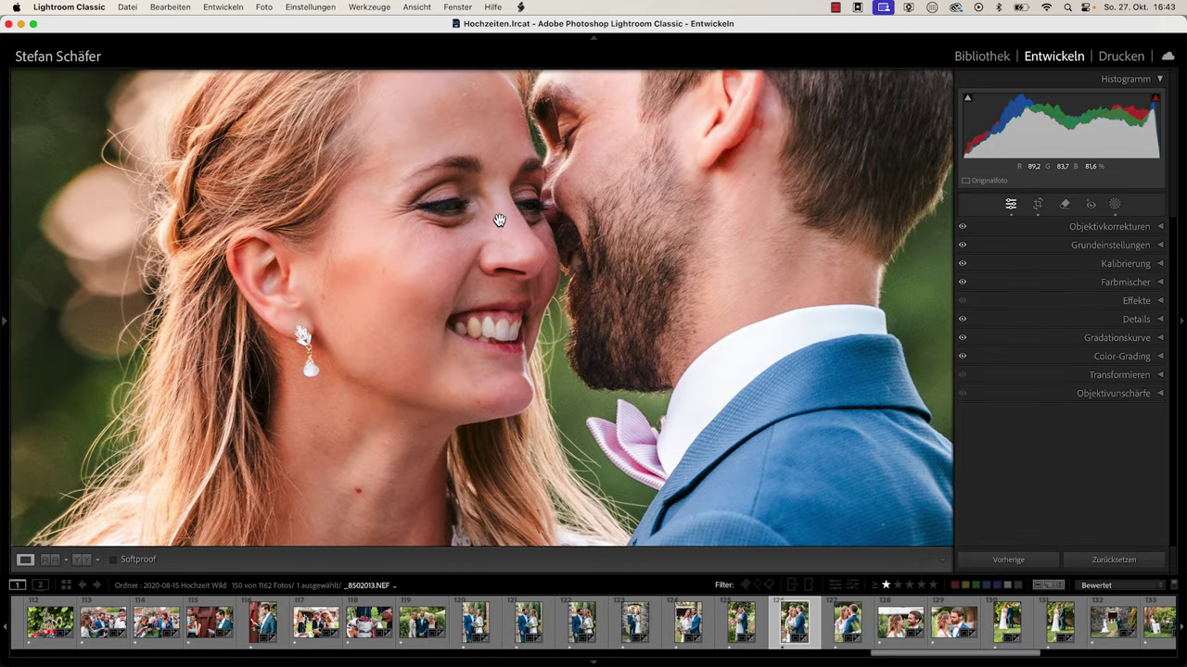
{"action": "left_click_drag", "start_coordinate": [499, 220], "coordinate": [515, 324]}
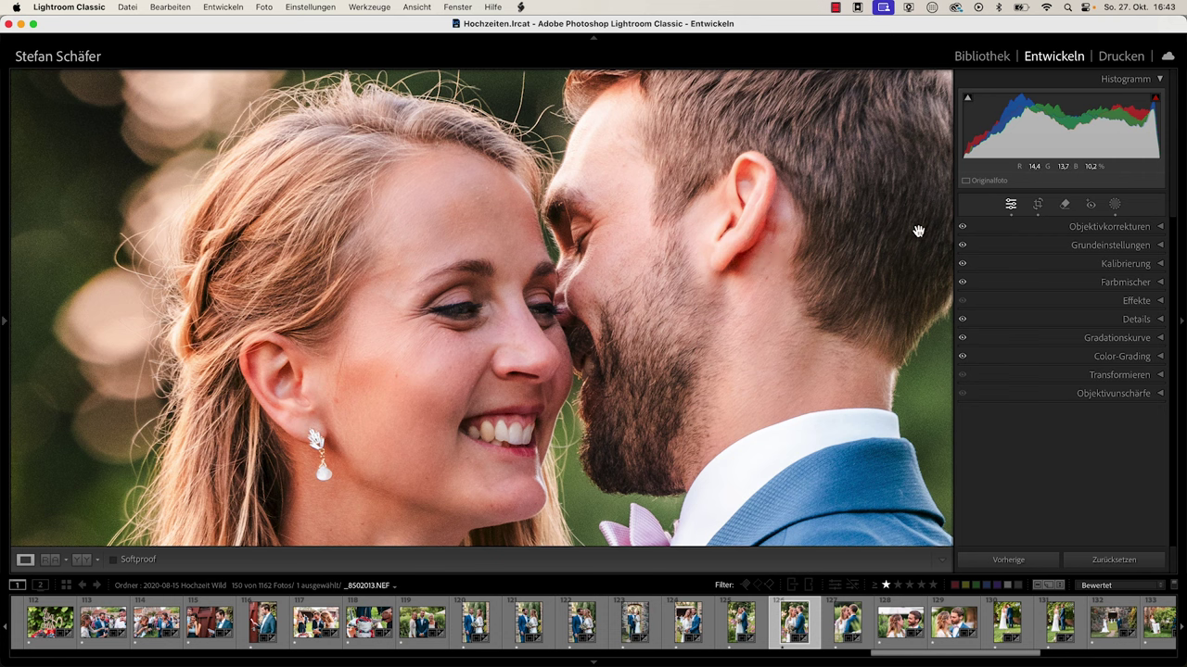
{"action": "left_click", "coordinate": [1115, 205]}
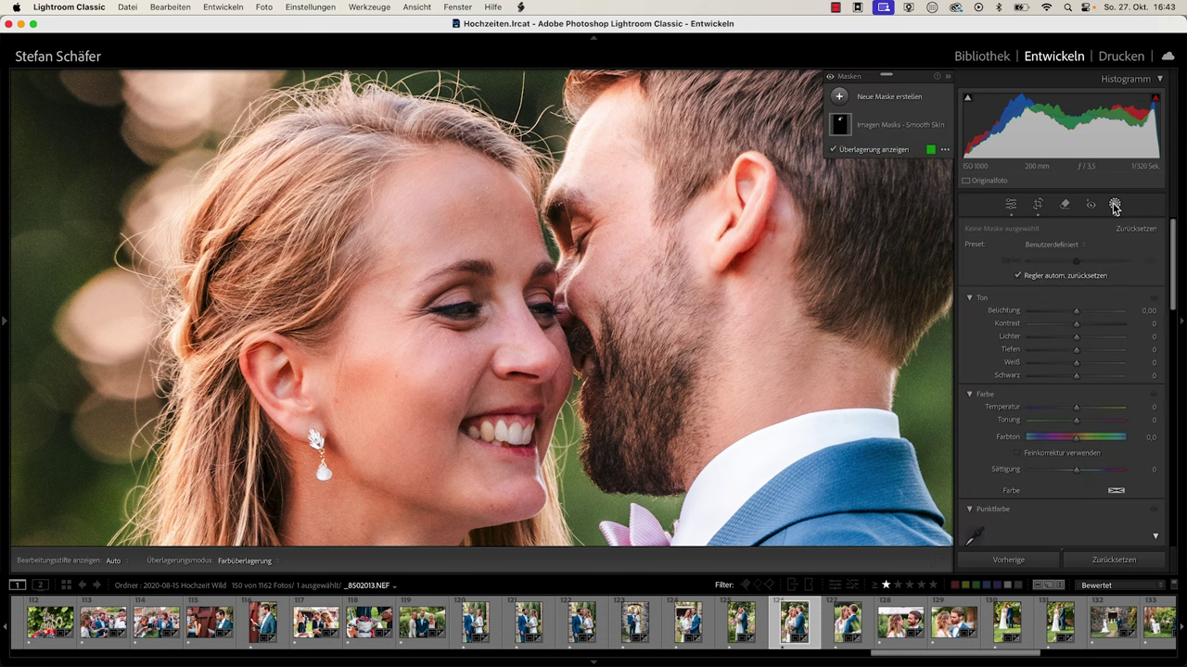
{"action": "mouse_move", "coordinate": [888, 125]}
{"action": "left_click", "coordinate": [885, 126]}
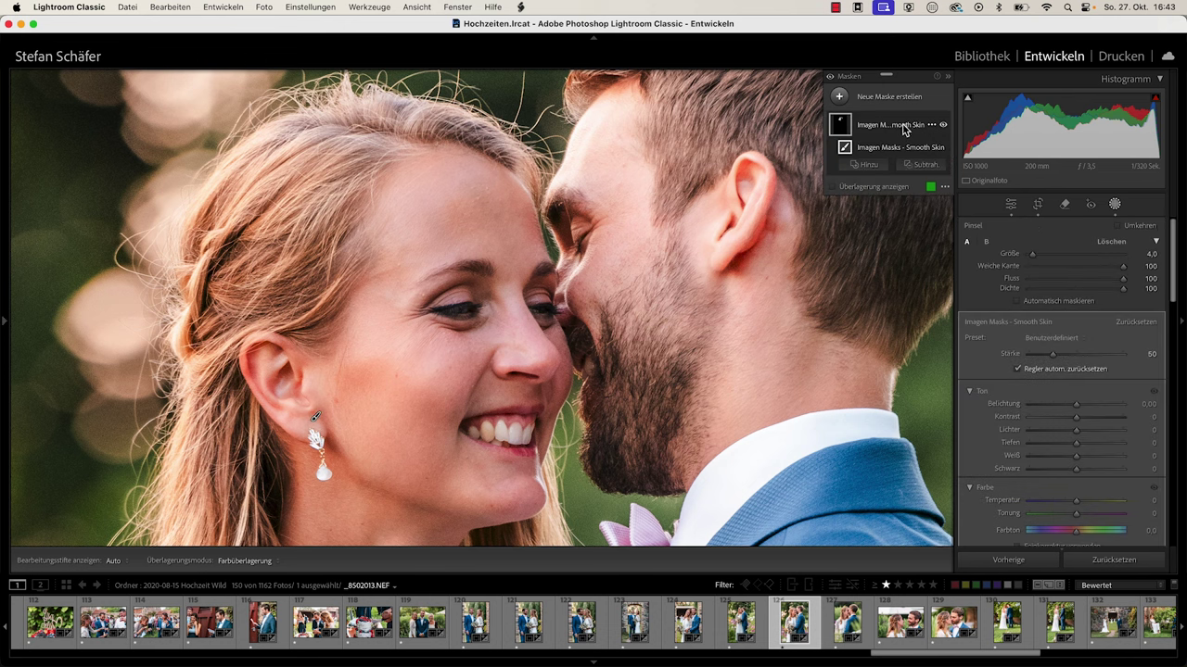
{"action": "key", "text": "shift+w"}
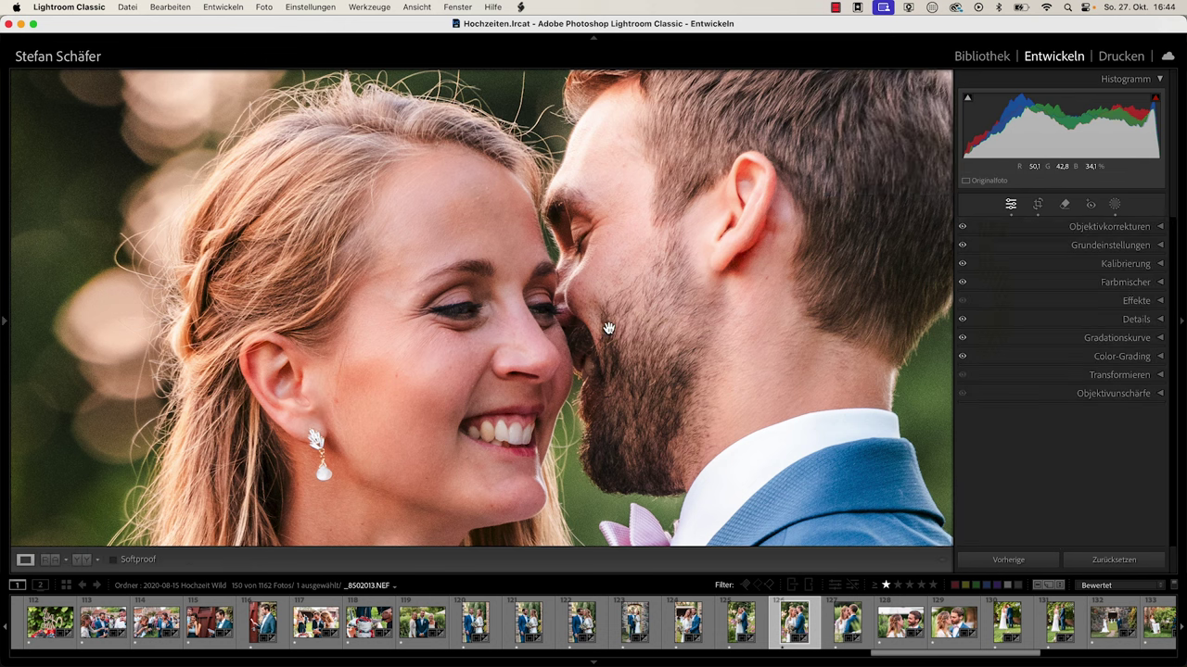
{"action": "left_click", "coordinate": [583, 327]}
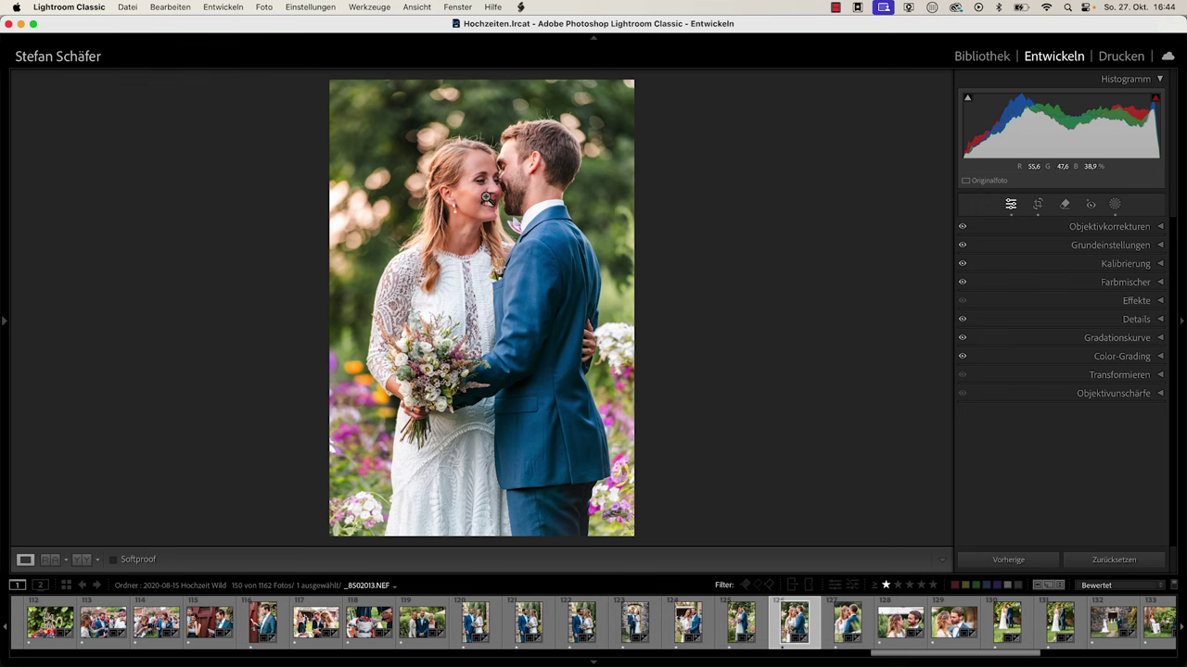
Step back through the filmstrip to _8501980.NEF, the couple smiling beside the brick wall
{"action": "key", "text": "Right"}
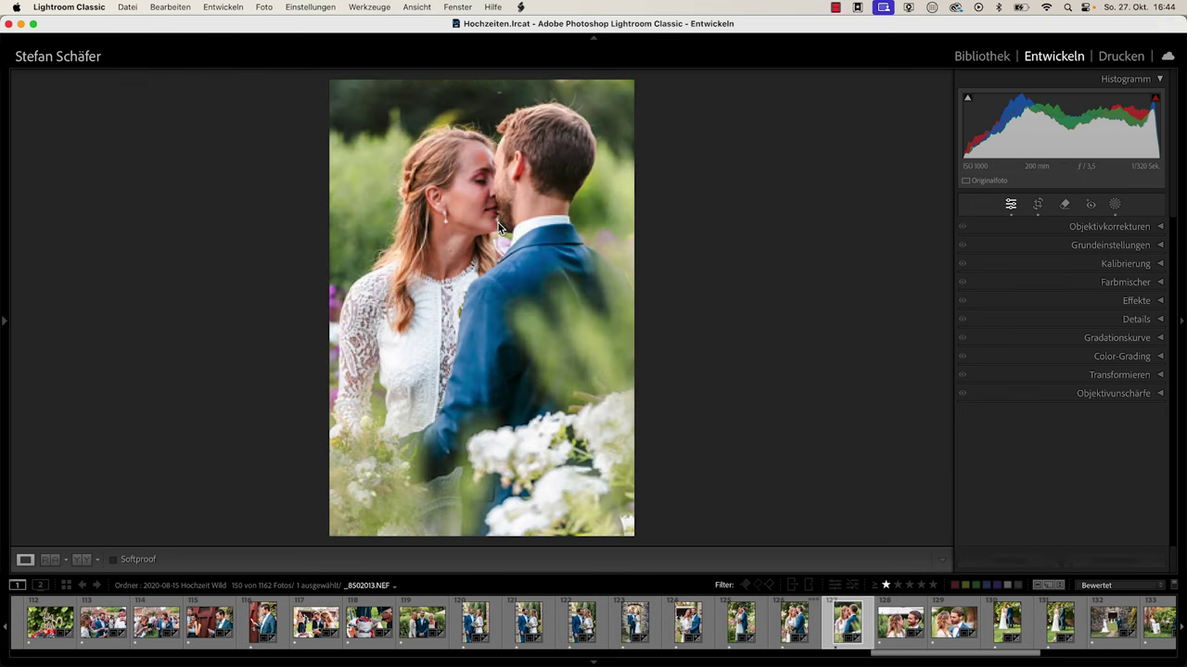
{"action": "key", "text": "Left"}
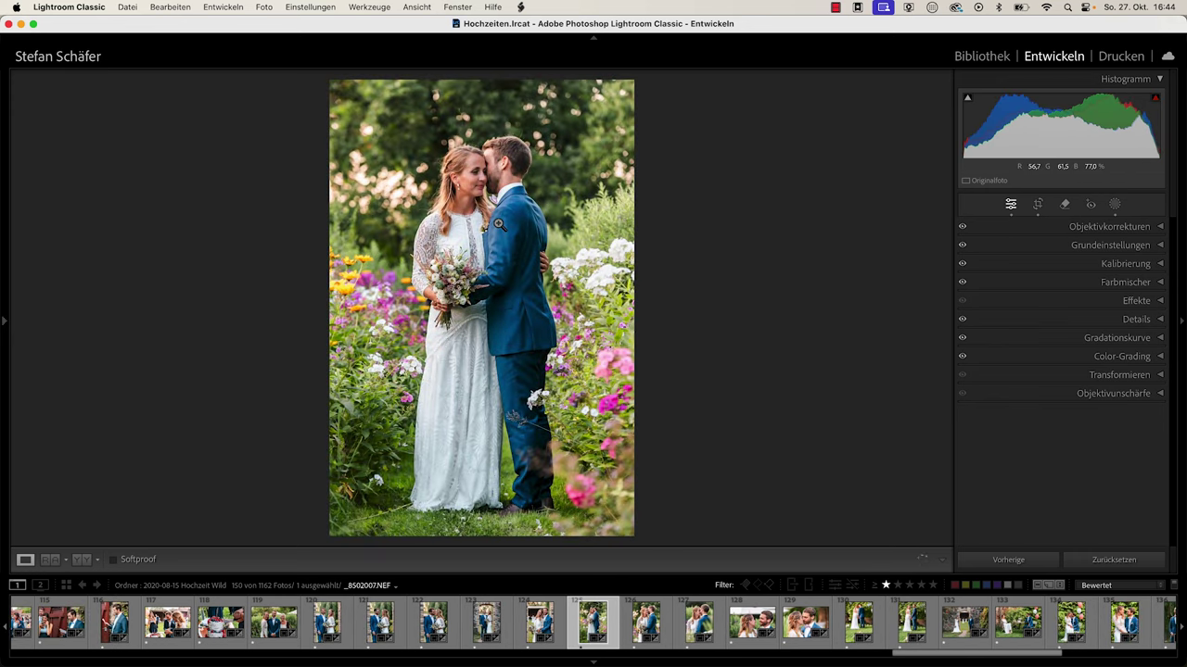
{"action": "key", "text": "Left"}
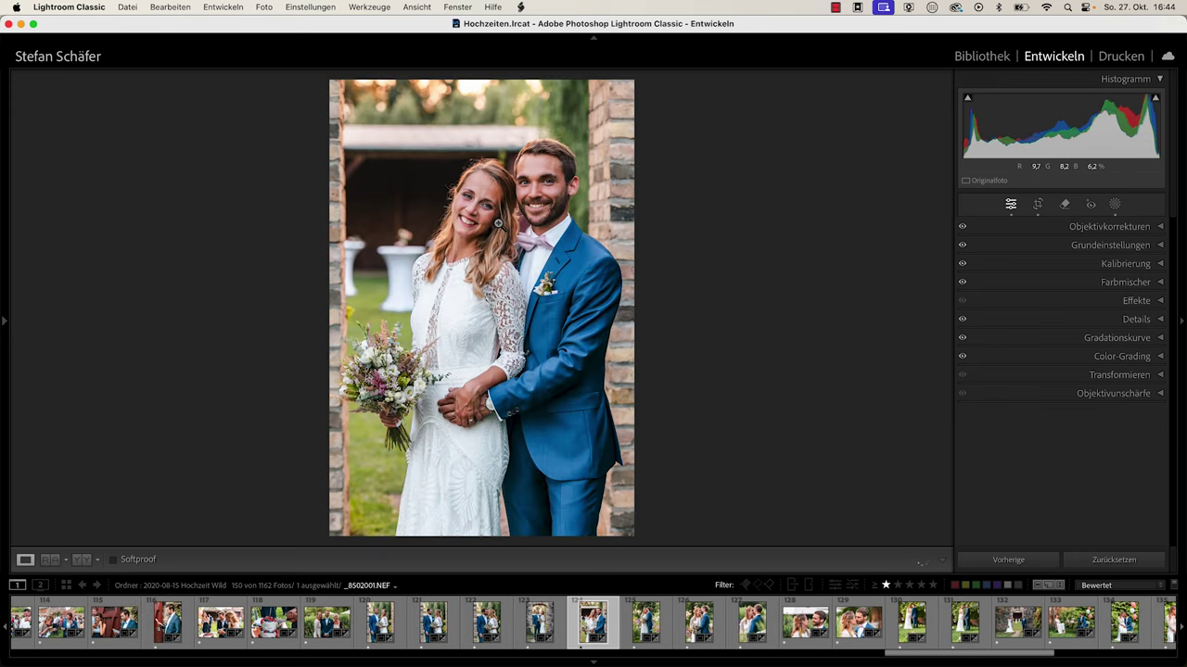
{"action": "key", "text": "Left"}
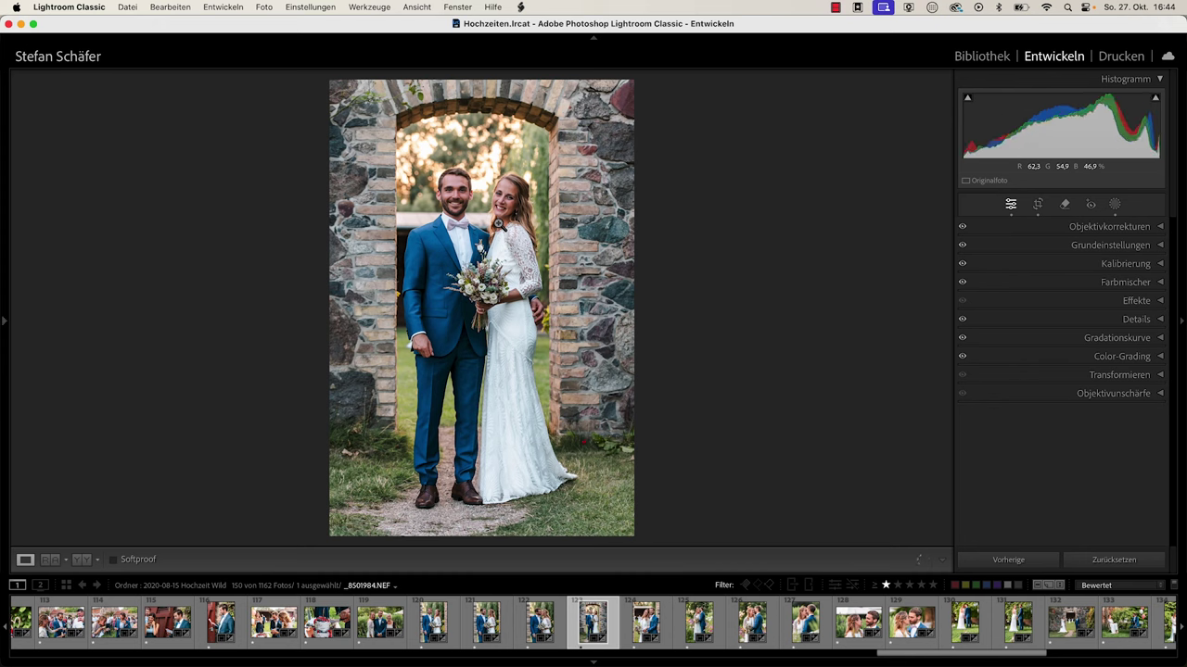
{"action": "key", "text": "Left"}
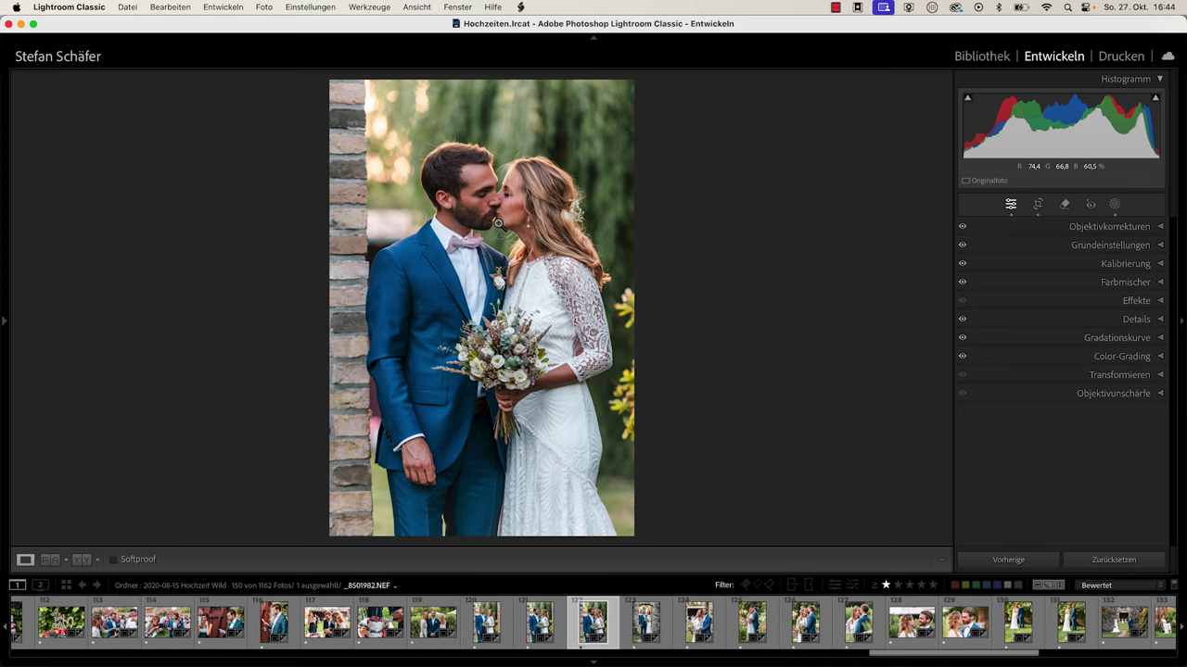
{"action": "key", "text": "Left"}
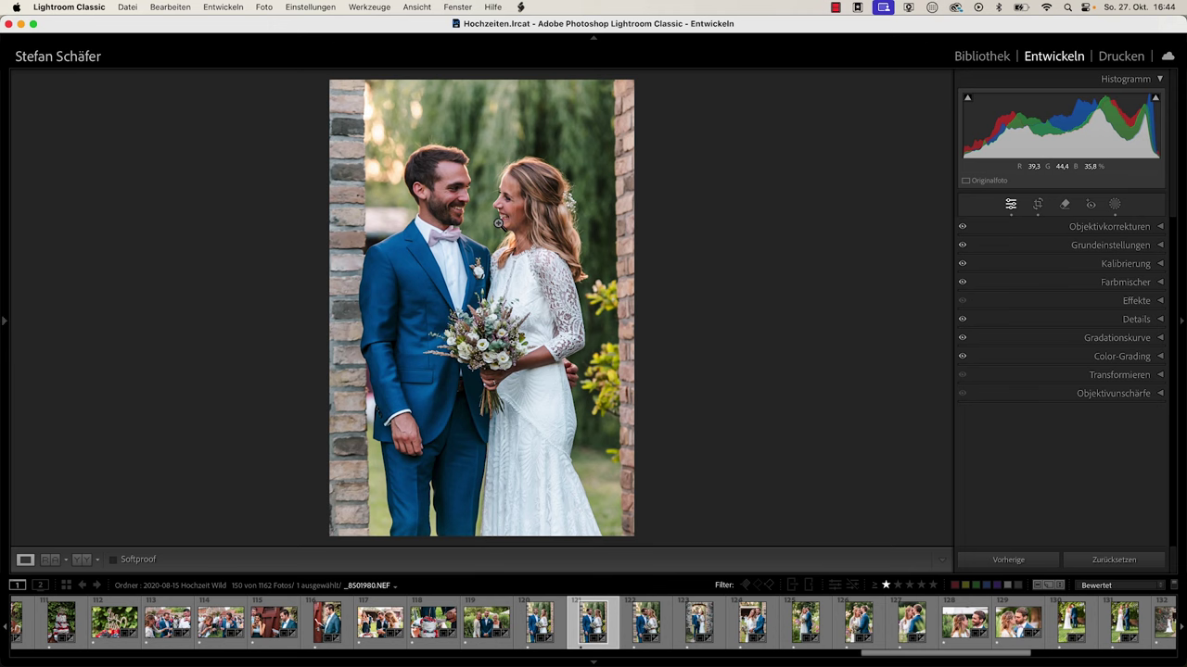
Review and accept the straightened crops on the two brick-wall portraits
{"action": "left_click", "coordinate": [1037, 203]}
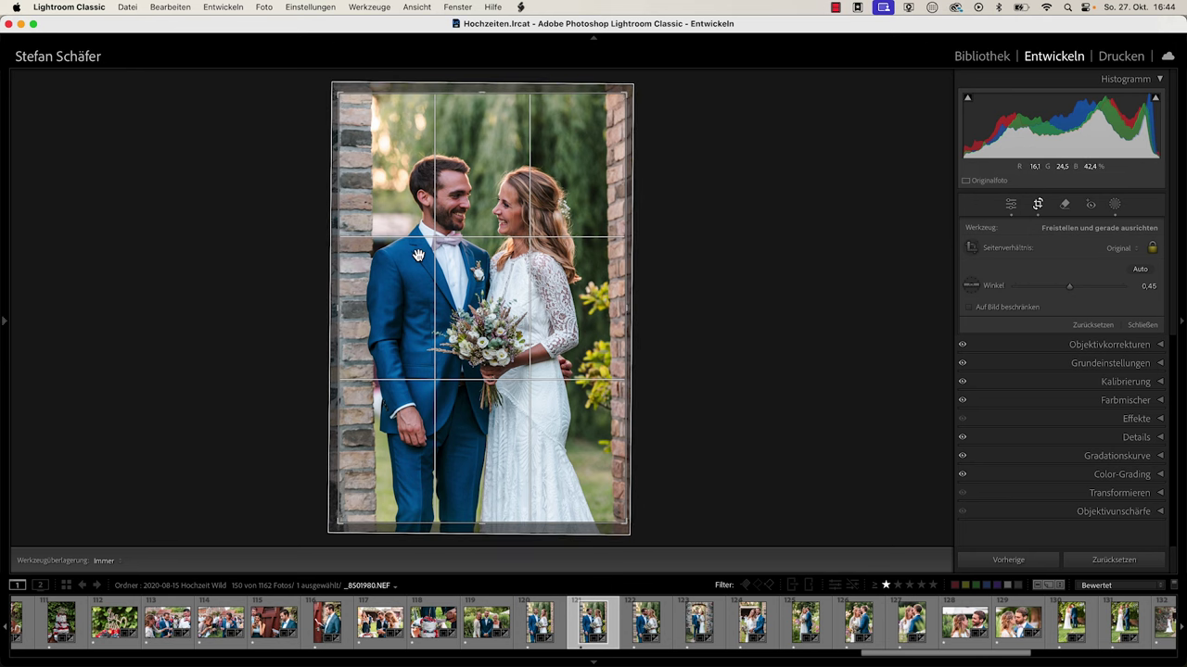
{"action": "key", "text": "Return"}
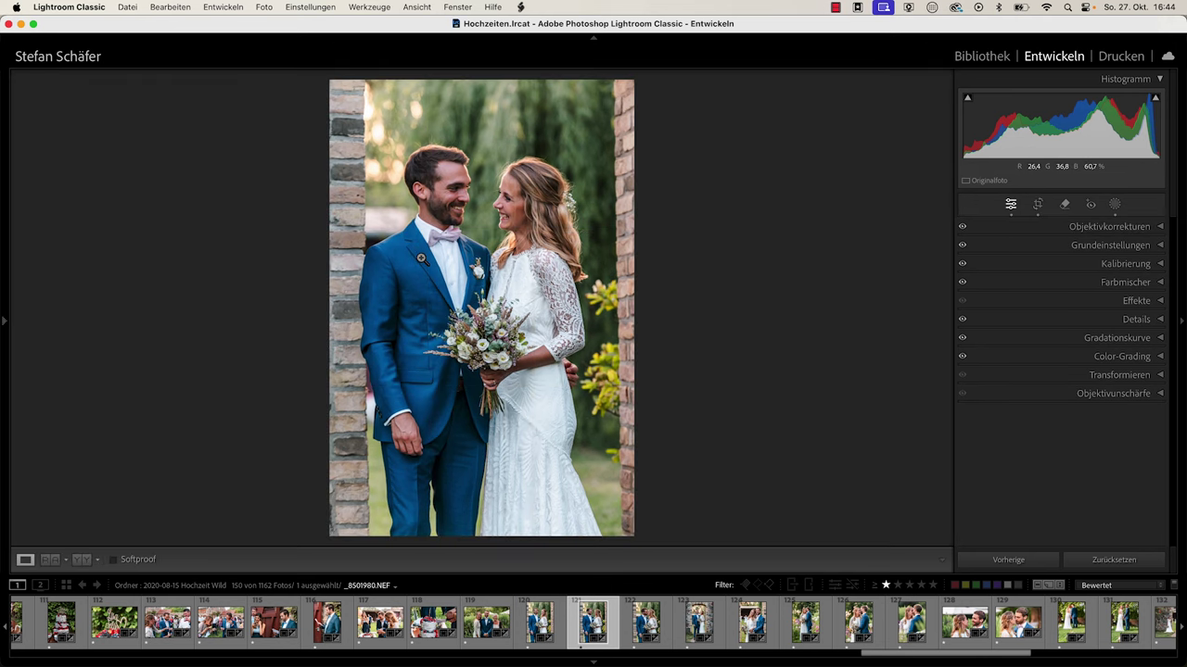
{"action": "key", "text": "Left"}
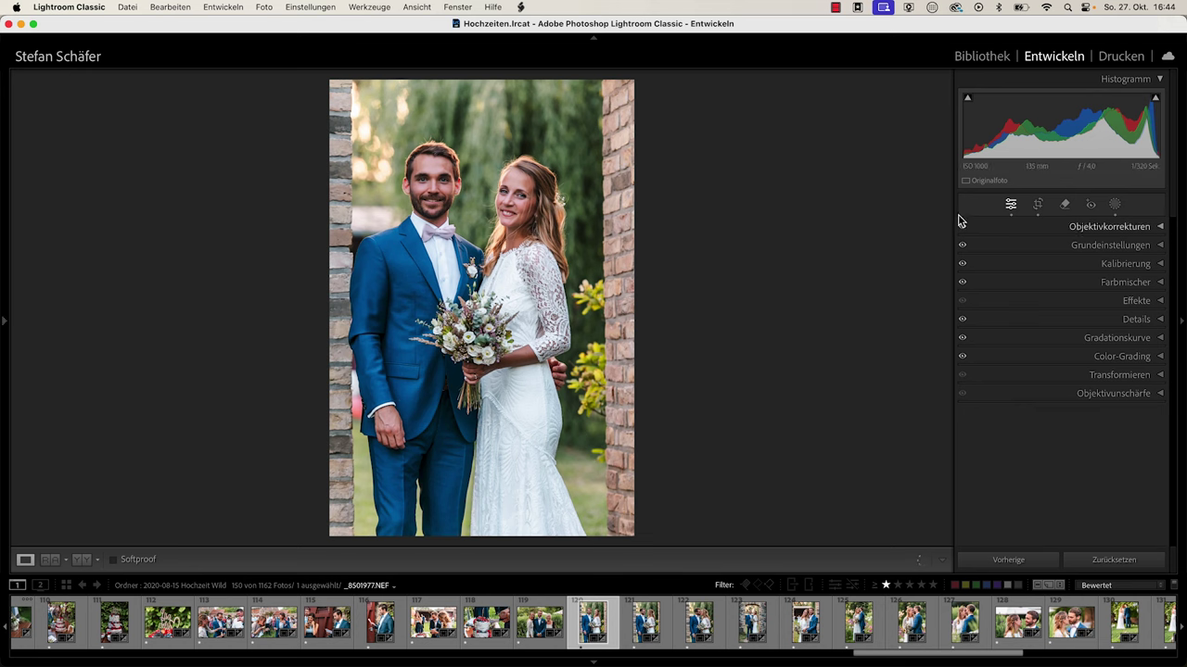
{"action": "left_click", "coordinate": [1038, 205]}
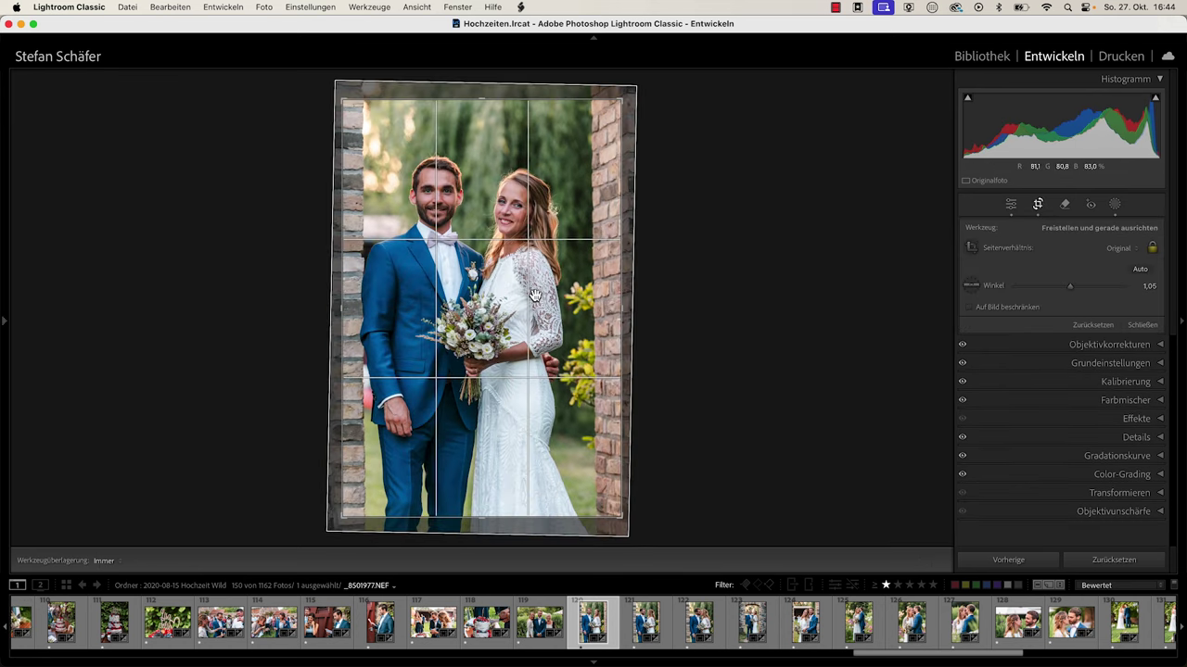
{"action": "key", "text": "Return"}
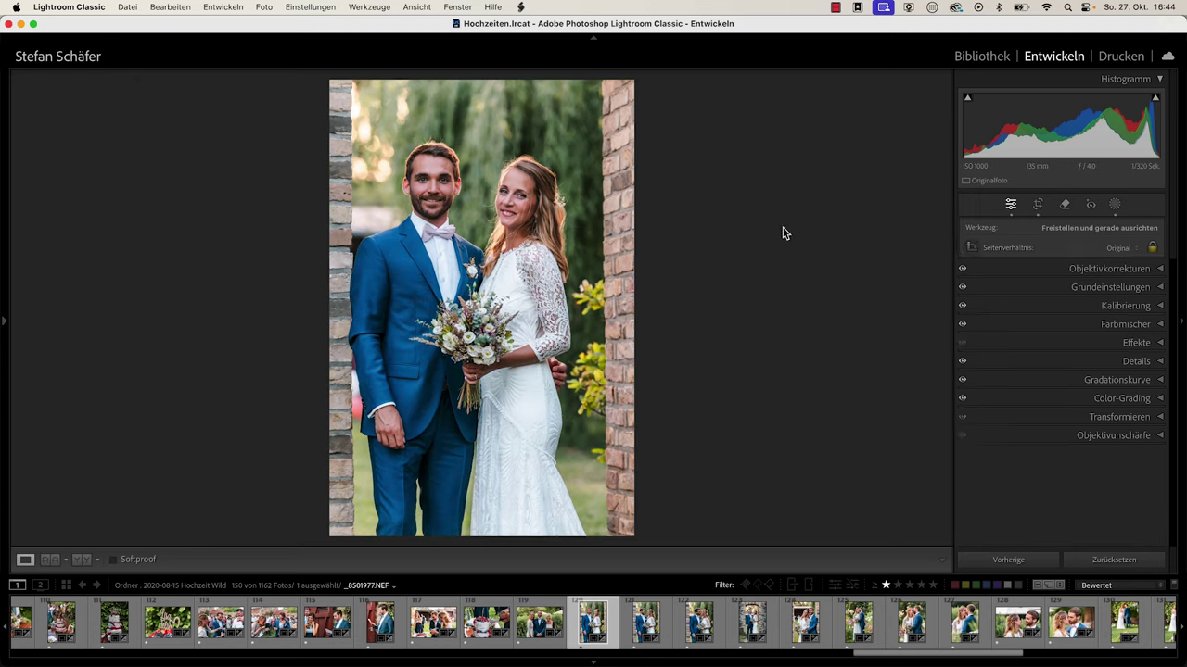
Tighten the crop on _8502021 by pulling its top-left corner inward
{"action": "left_click", "coordinate": [848, 612]}
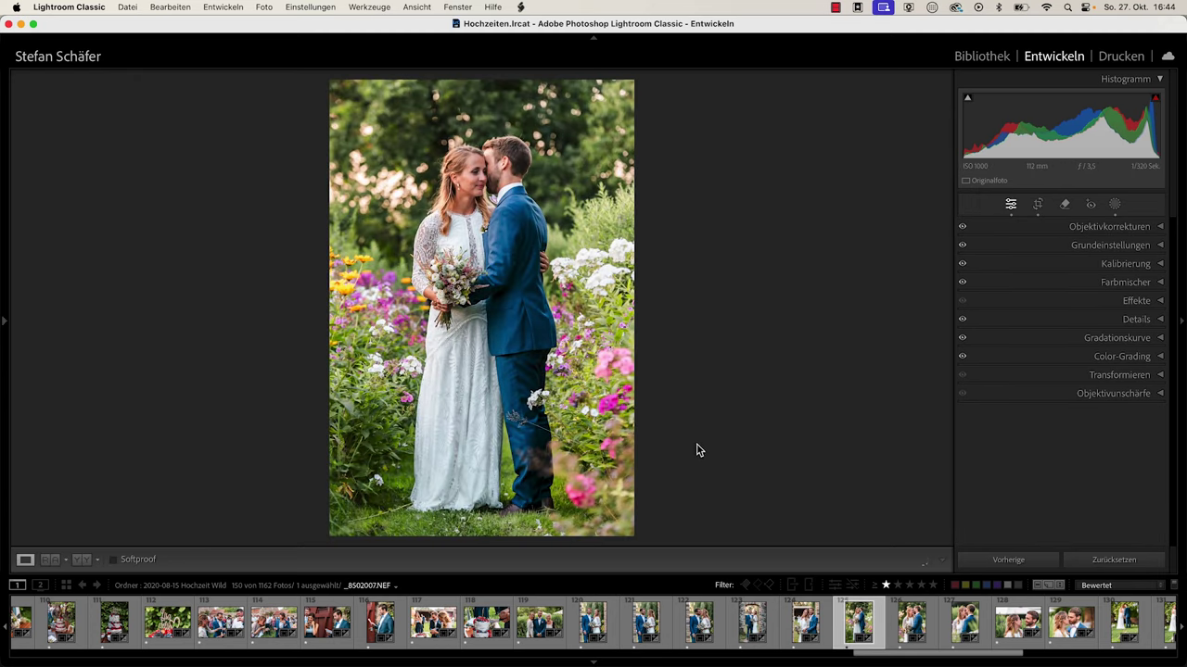
{"action": "left_click", "coordinate": [1035, 205]}
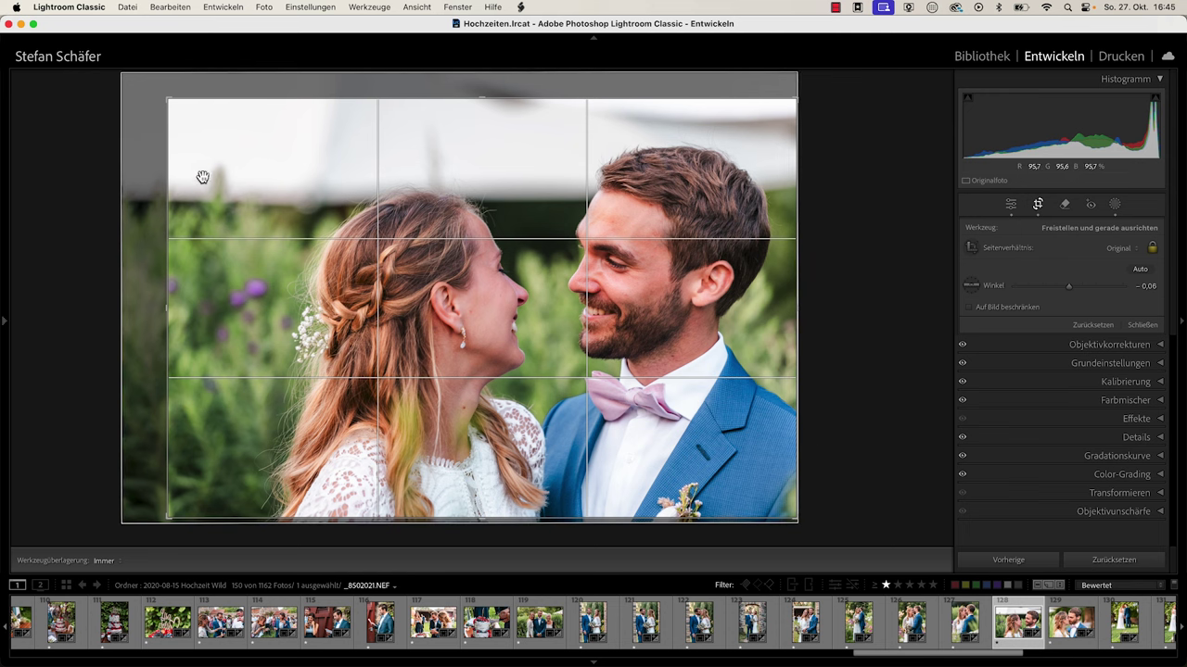
{"action": "left_click_drag", "start_coordinate": [173, 104], "coordinate": [190, 112]}
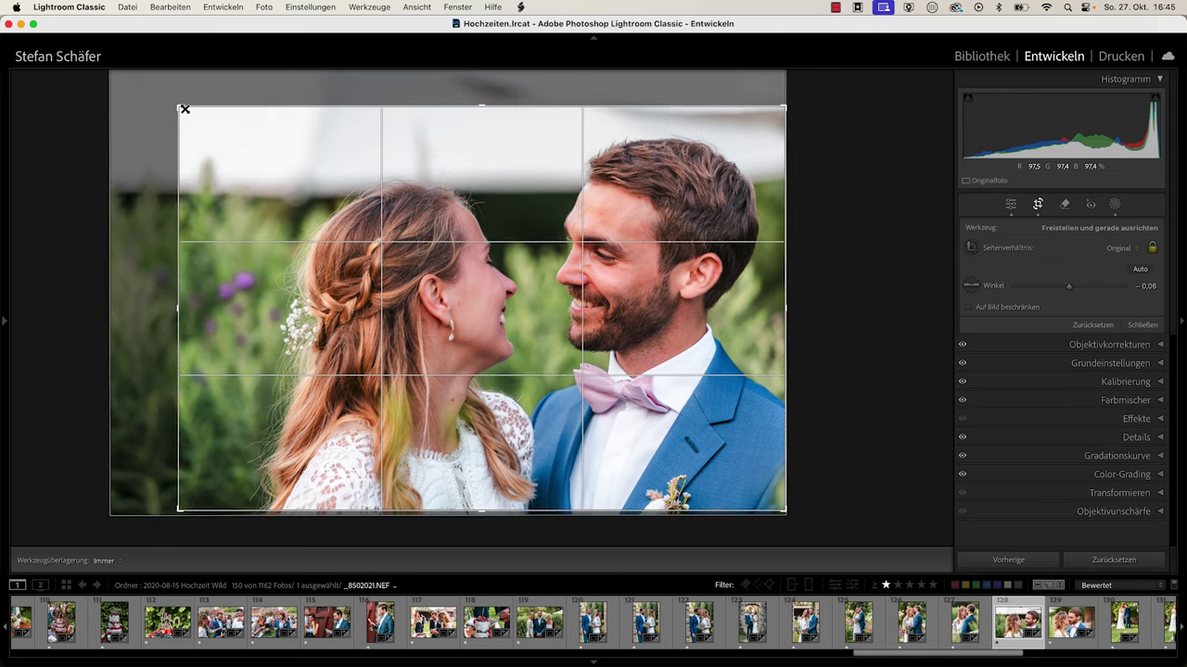
{"action": "key", "text": "Return"}
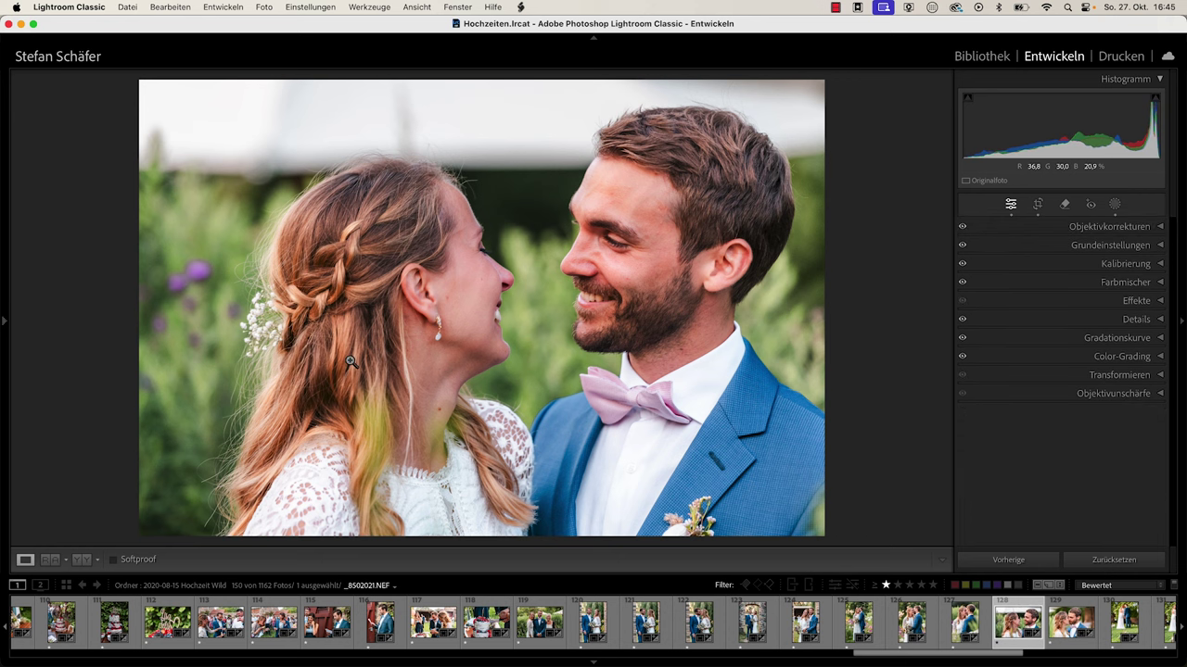
In the Library grid, open reception photo 139 in Loupe and check it at 1:1
{"action": "key", "text": "g"}
{"action": "scroll", "coordinate": [594, 216], "scroll_direction": "down", "scroll_amount": 2}
{"action": "scroll", "coordinate": [594, 216], "scroll_direction": "down", "scroll_amount": 2}
{"action": "scroll", "coordinate": [594, 216], "scroll_direction": "down", "scroll_amount": 3}
{"action": "scroll", "coordinate": [595, 222], "scroll_direction": "down", "scroll_amount": 2}
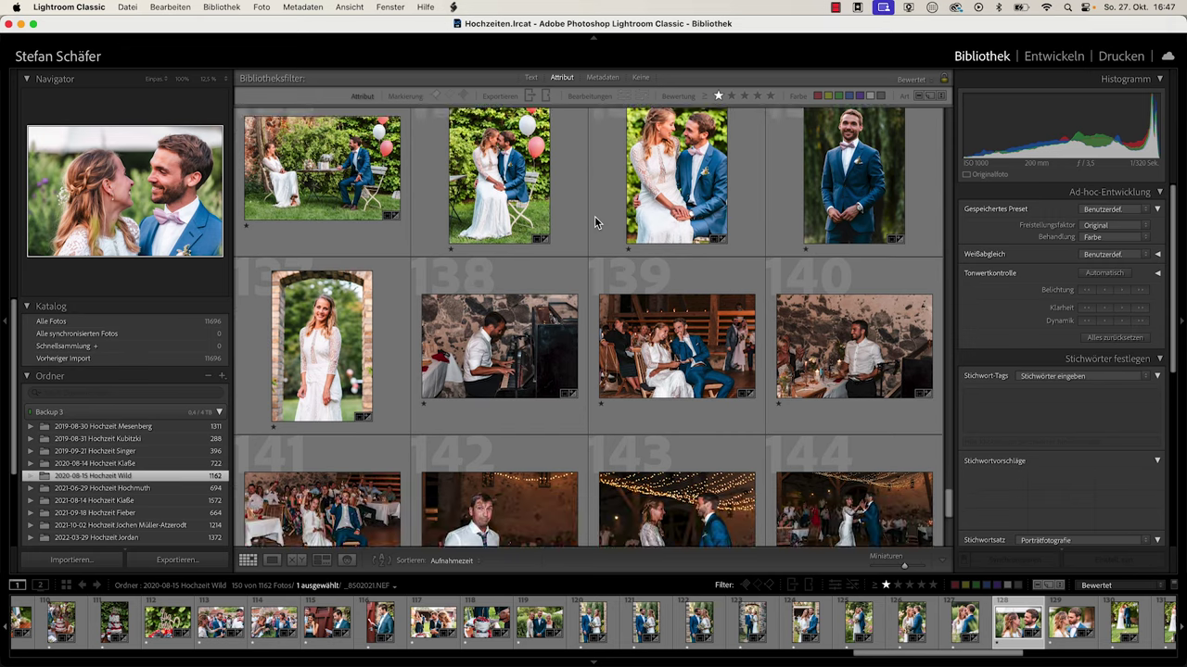
{"action": "scroll", "coordinate": [595, 222], "scroll_direction": "down", "scroll_amount": 2}
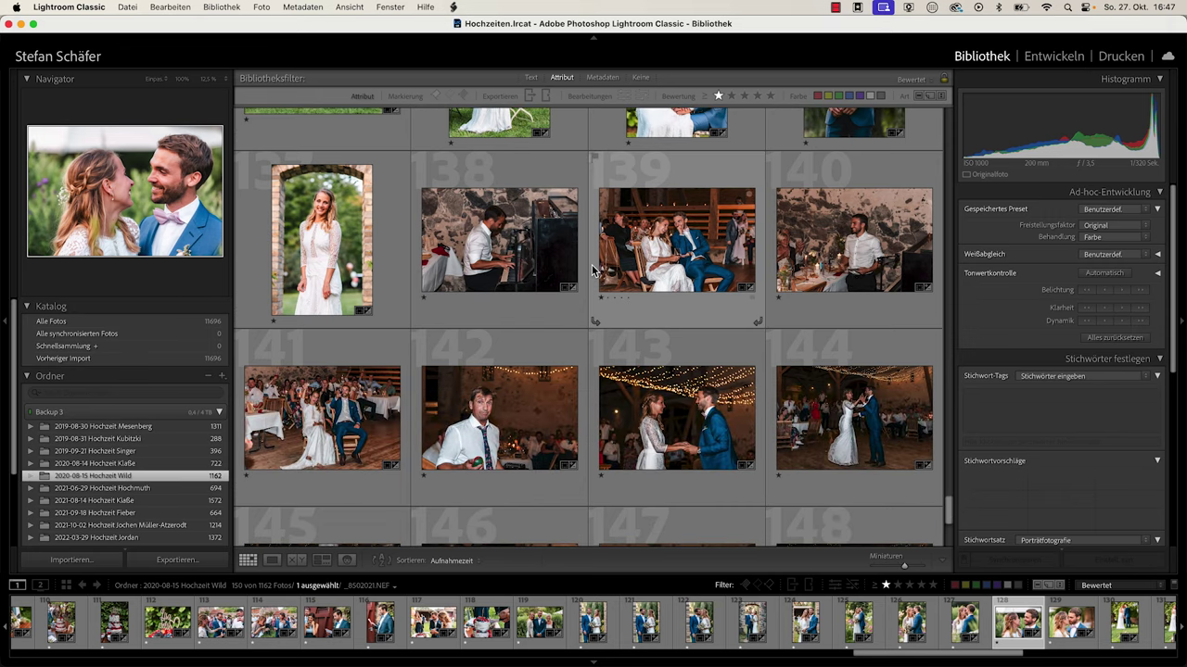
{"action": "left_click", "coordinate": [709, 239]}
{"action": "double_click", "coordinate": [708, 238]}
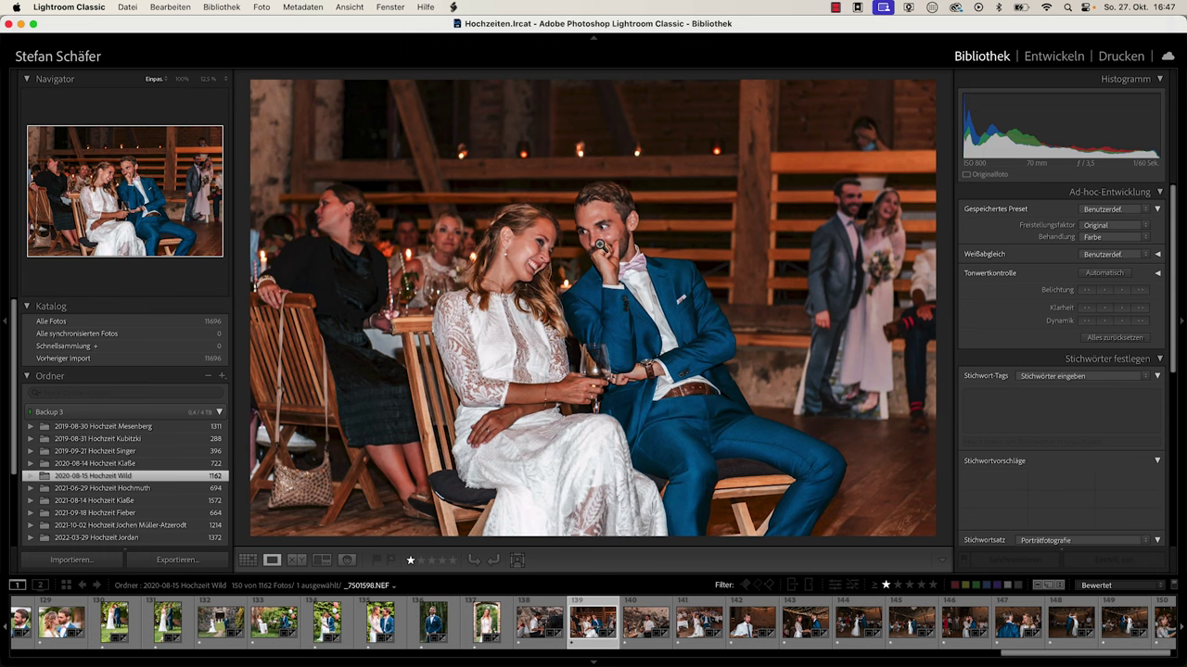
{"action": "left_click", "coordinate": [601, 244]}
{"action": "left_click", "coordinate": [606, 238]}
Browse forward through the reception photos to first-dance photo 149
{"action": "key", "text": "Right"}
{"action": "key", "text": "Right"}
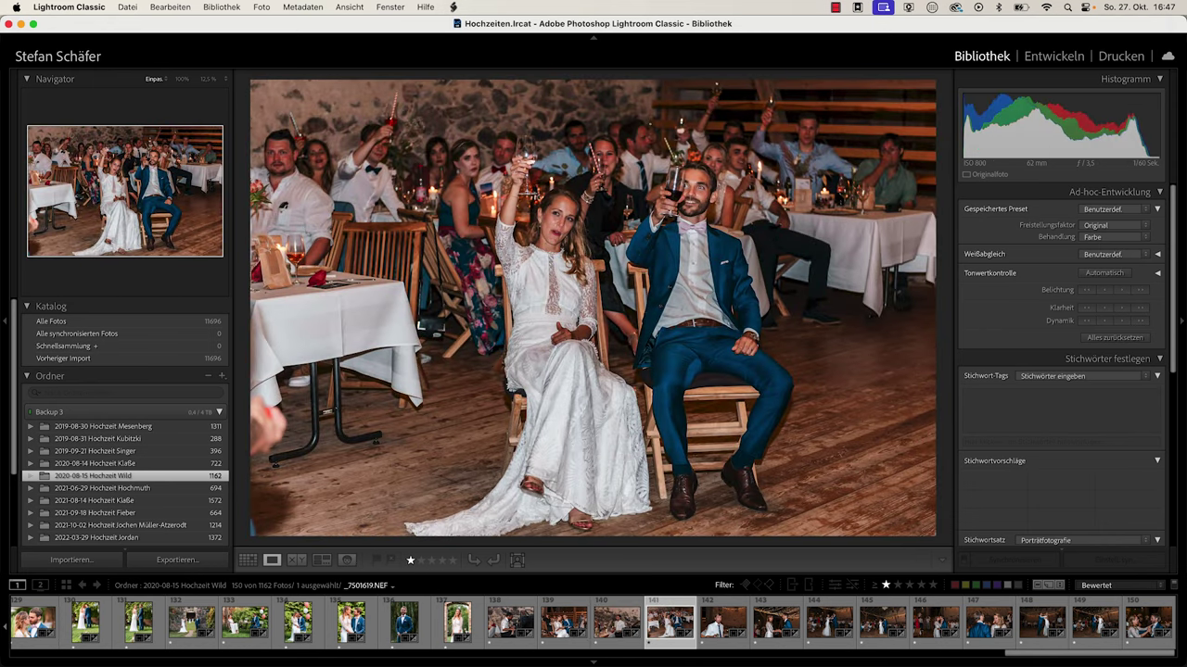
{"action": "key", "text": "Right"}
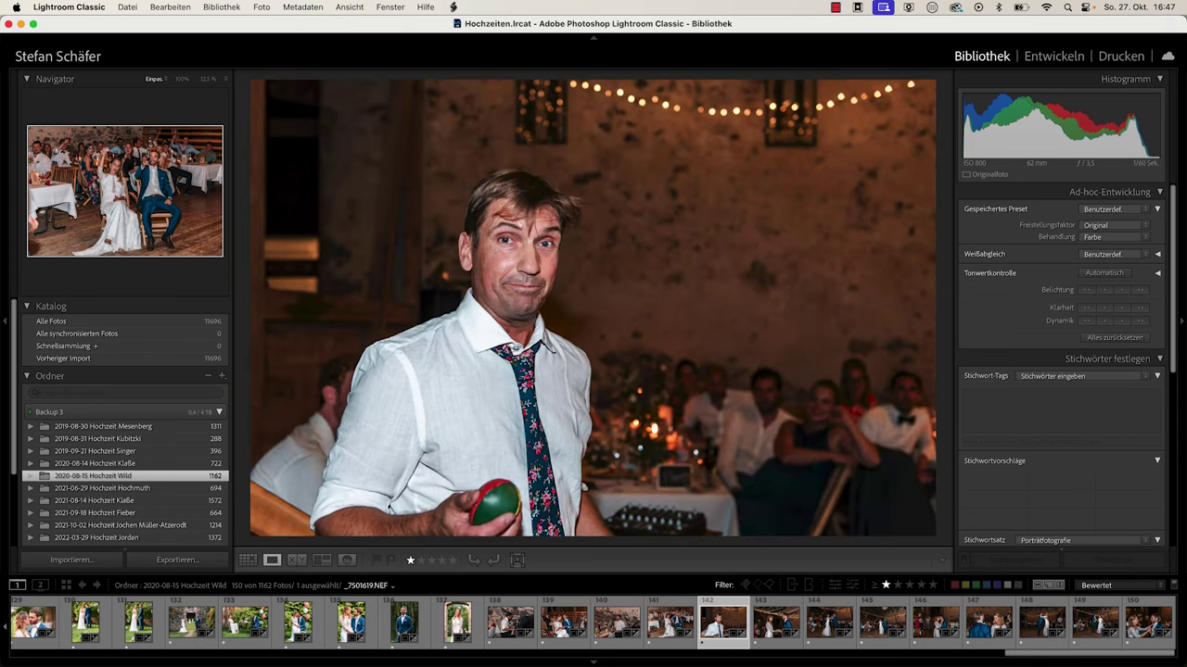
{"action": "key", "text": "Right"}
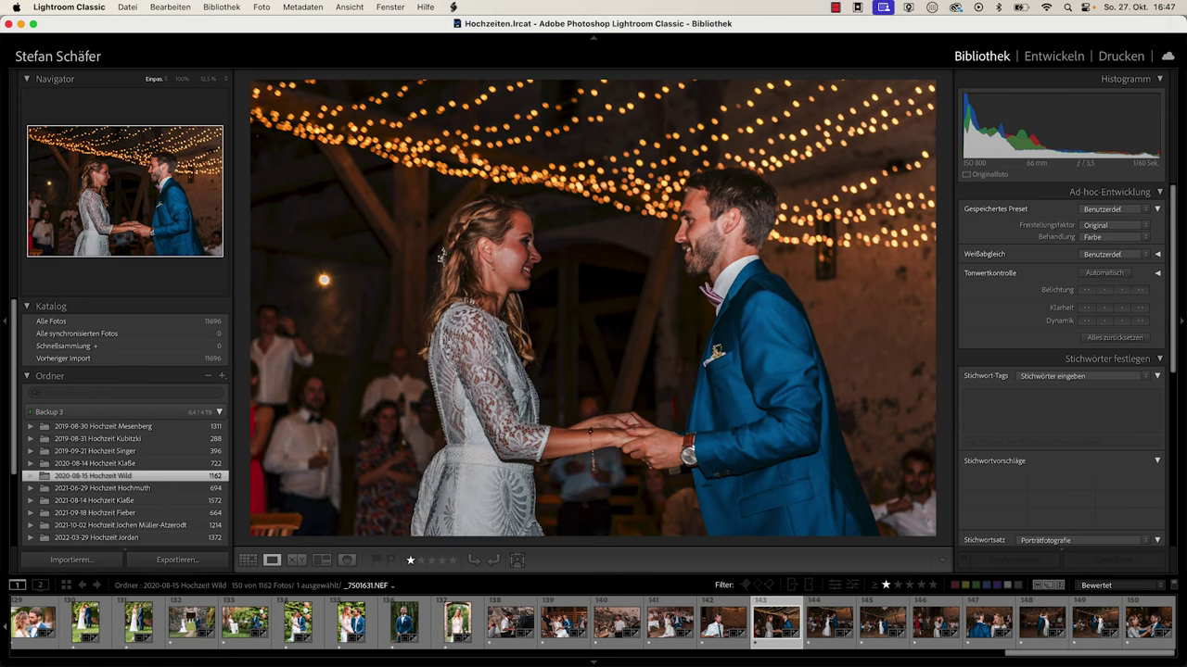
{"action": "key", "text": "Right"}
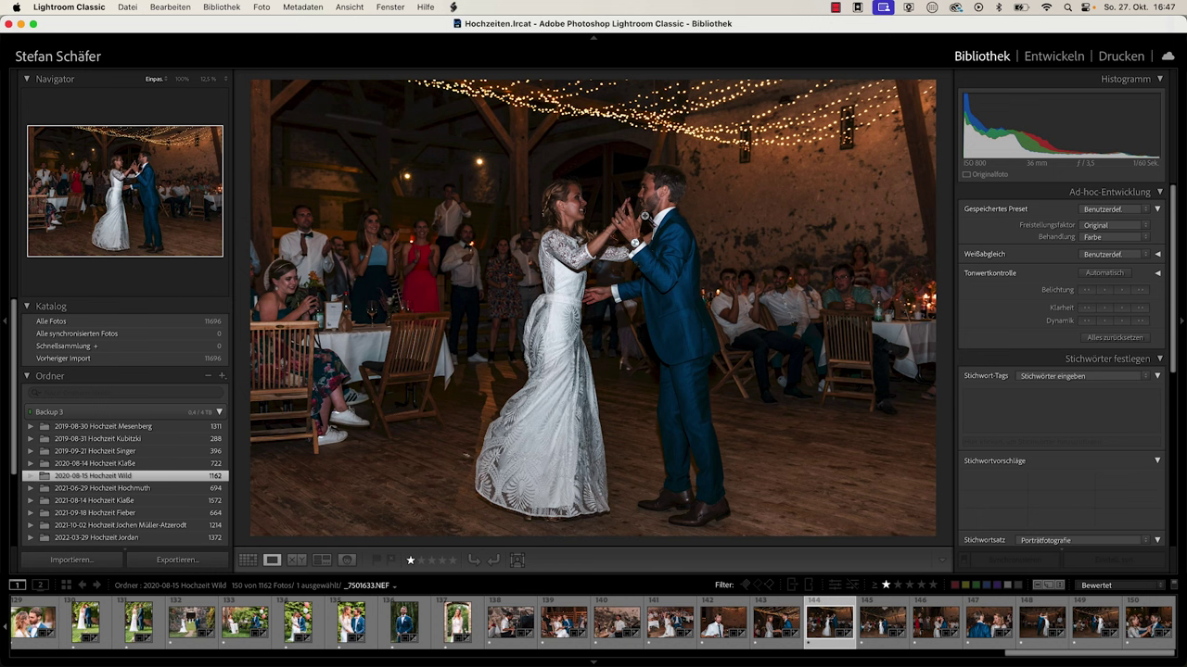
{"action": "key", "text": "Right"}
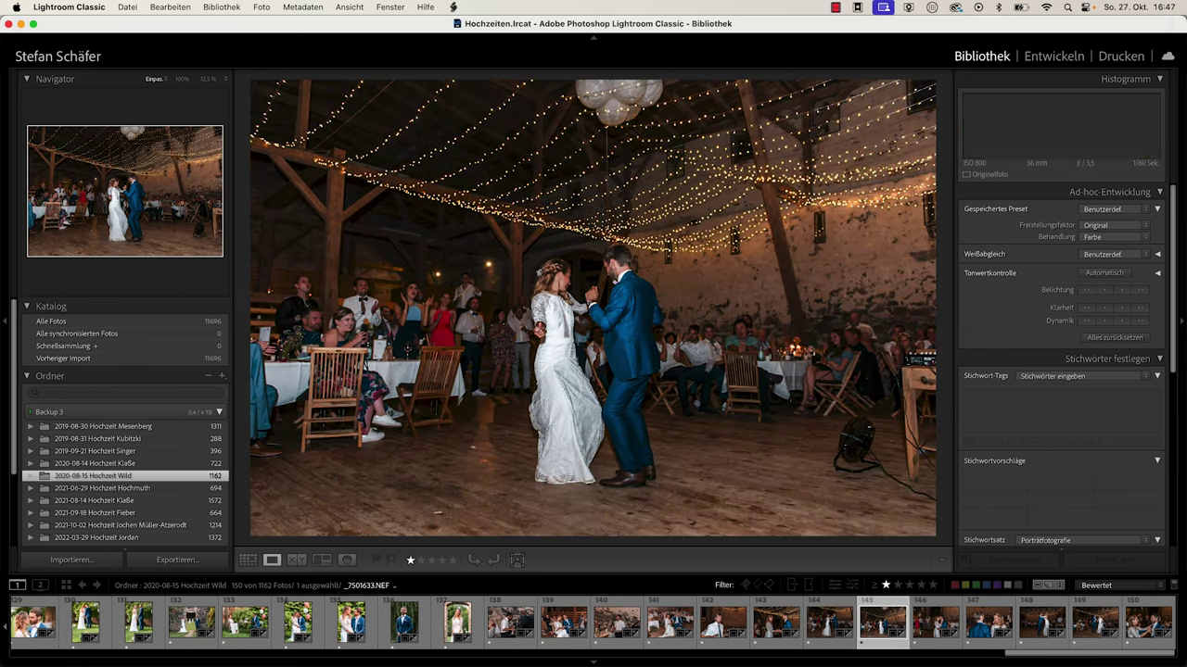
{"action": "key", "text": "Right"}
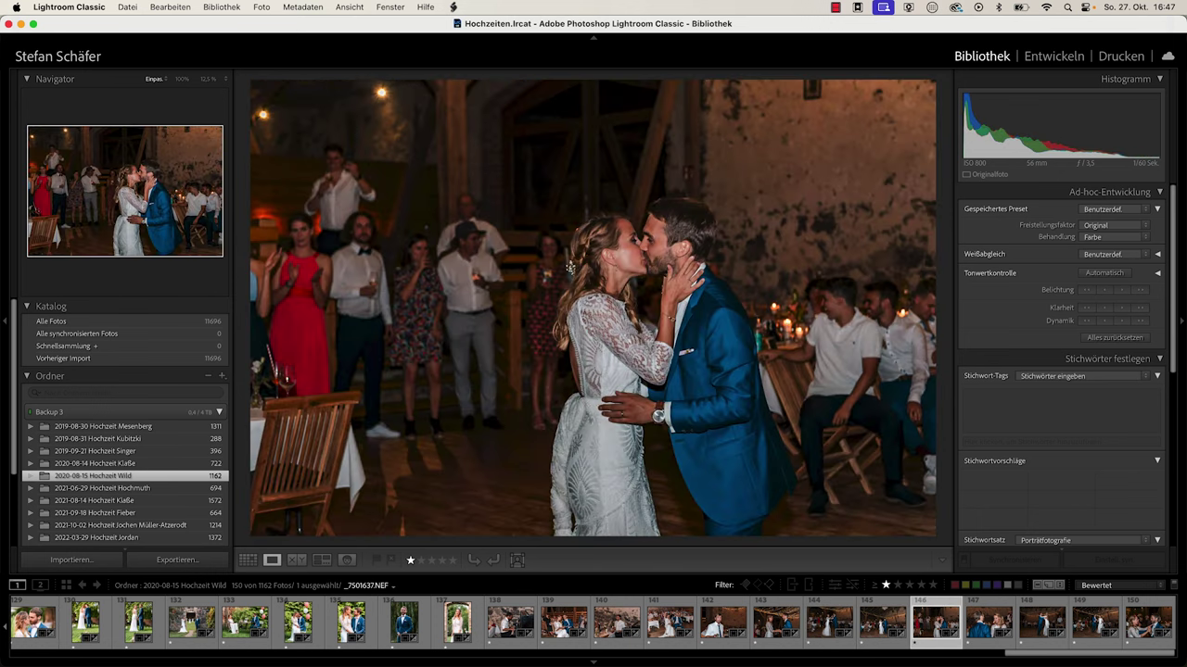
{"action": "key", "text": "Right"}
{"action": "key", "text": "Right"}
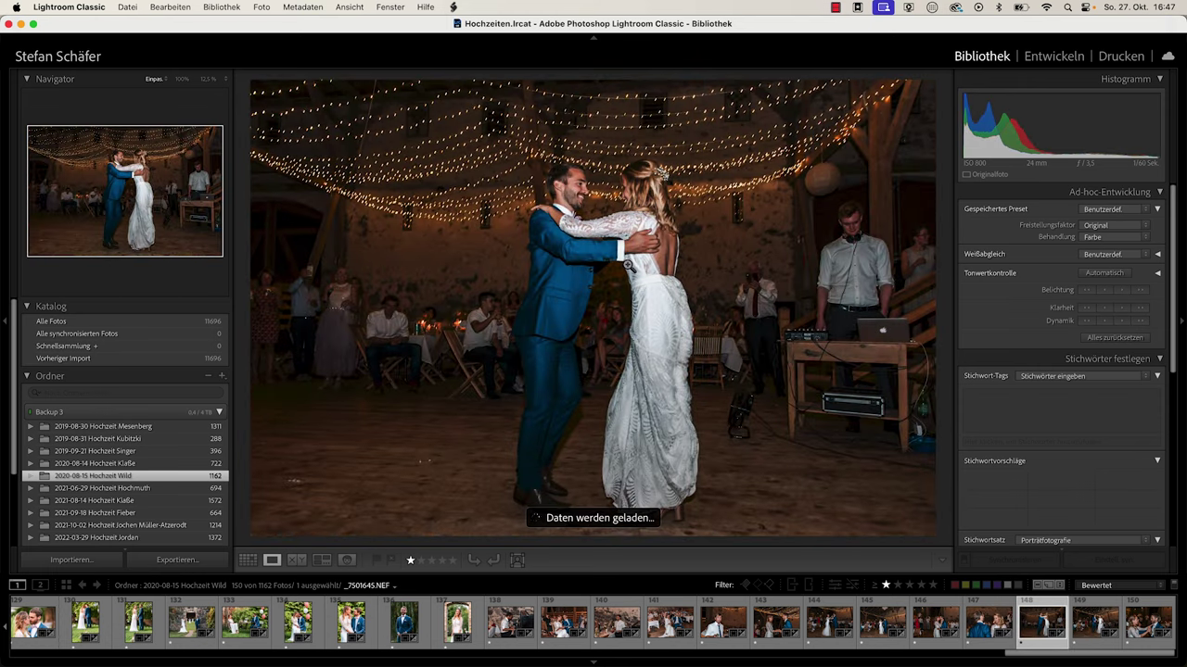
{"action": "key", "text": "Right"}
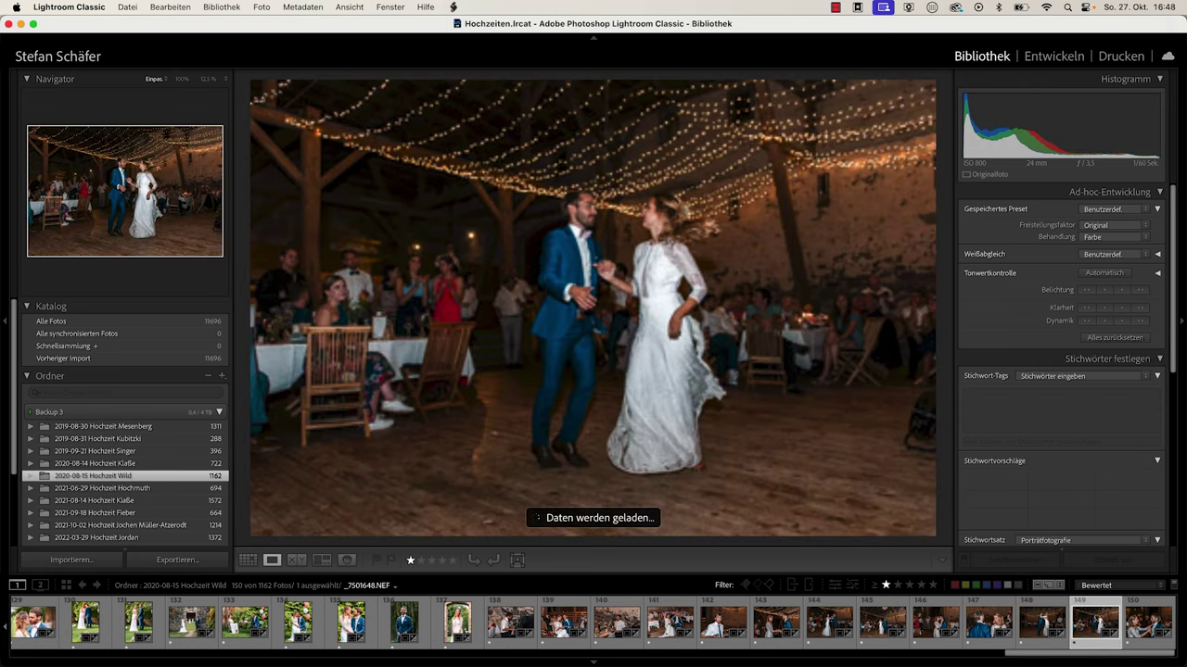
{"action": "key", "text": "Right"}
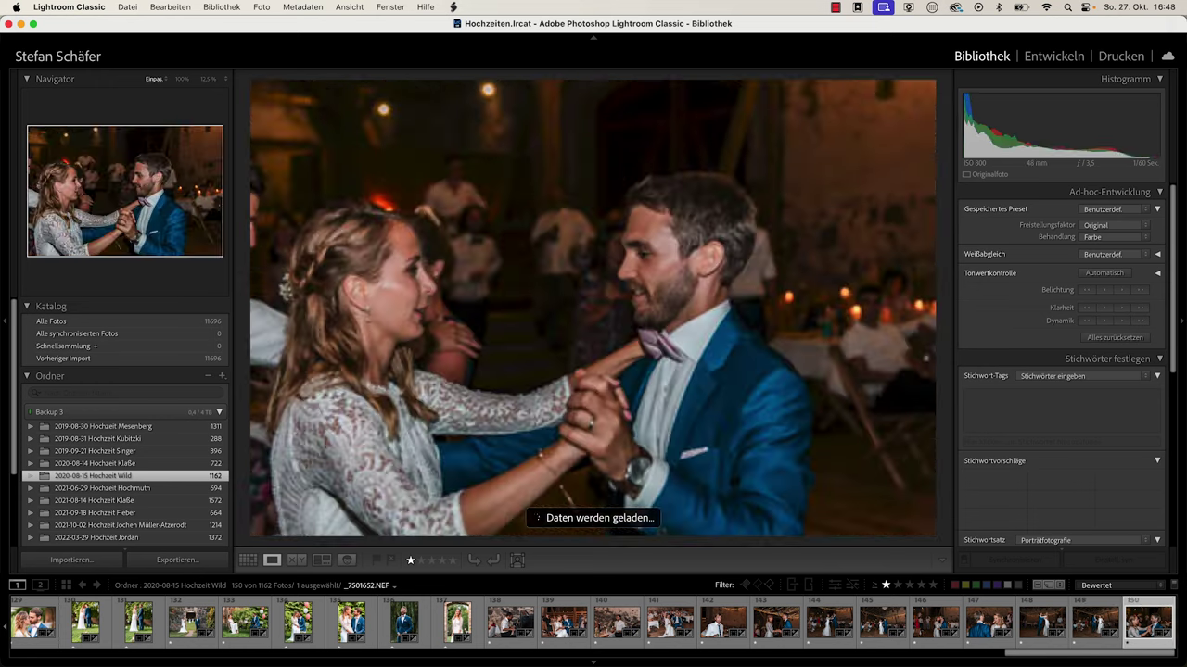
{"action": "key", "text": "Left"}
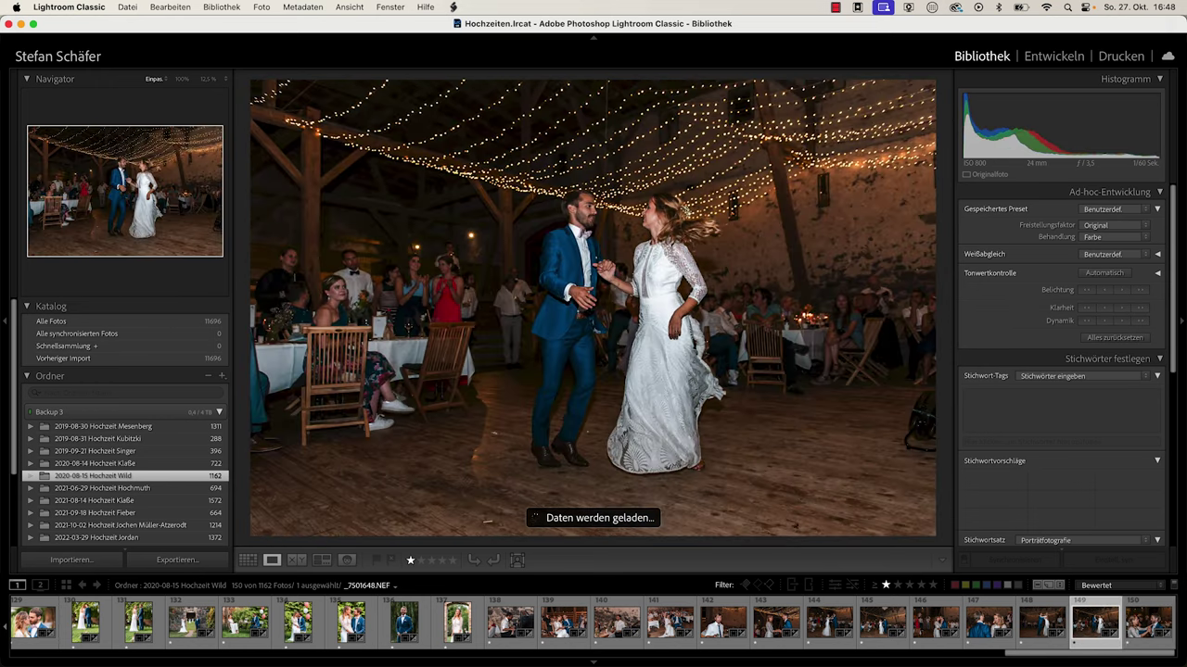